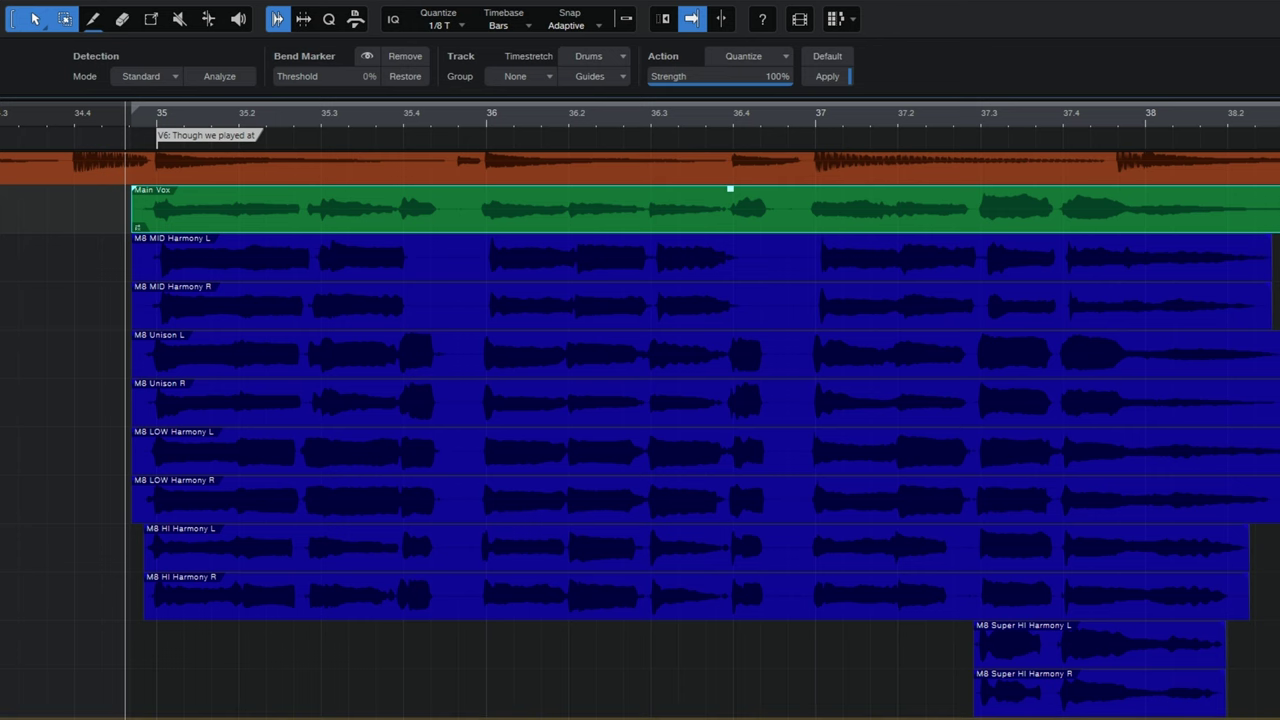
- Play back the vocal section from bar 35 twice to audition it
key(space)
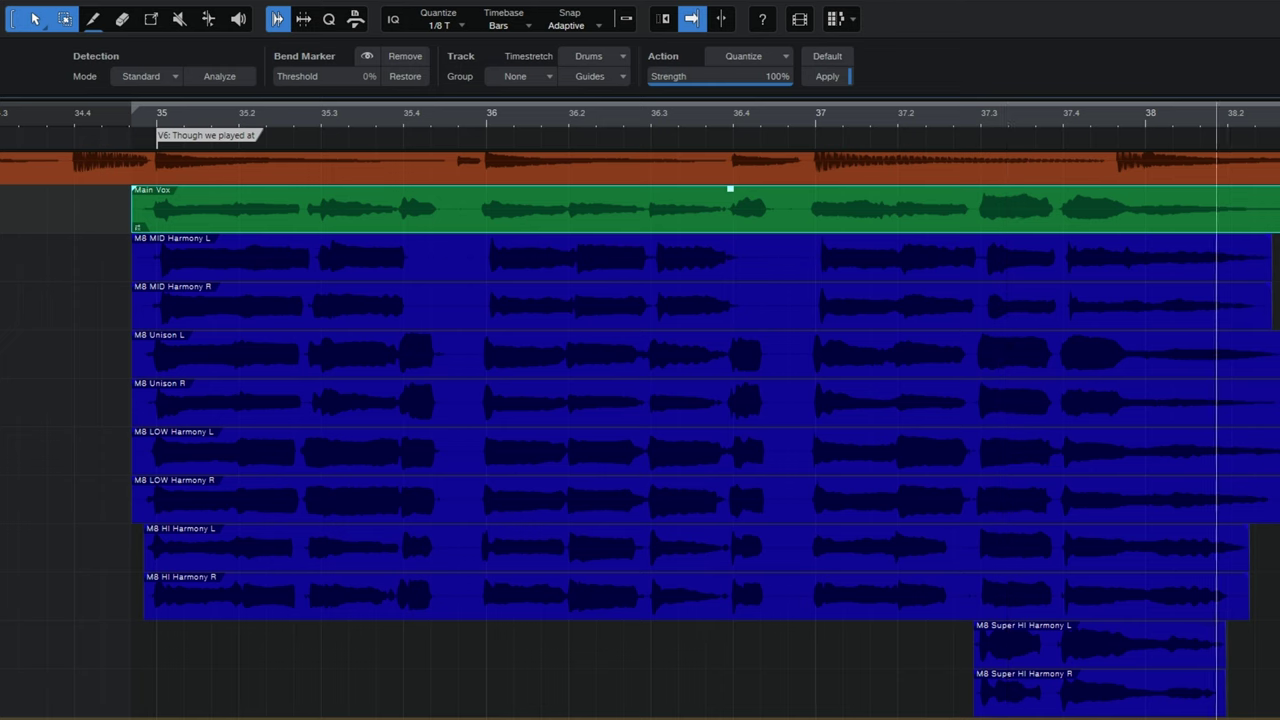
key(space)
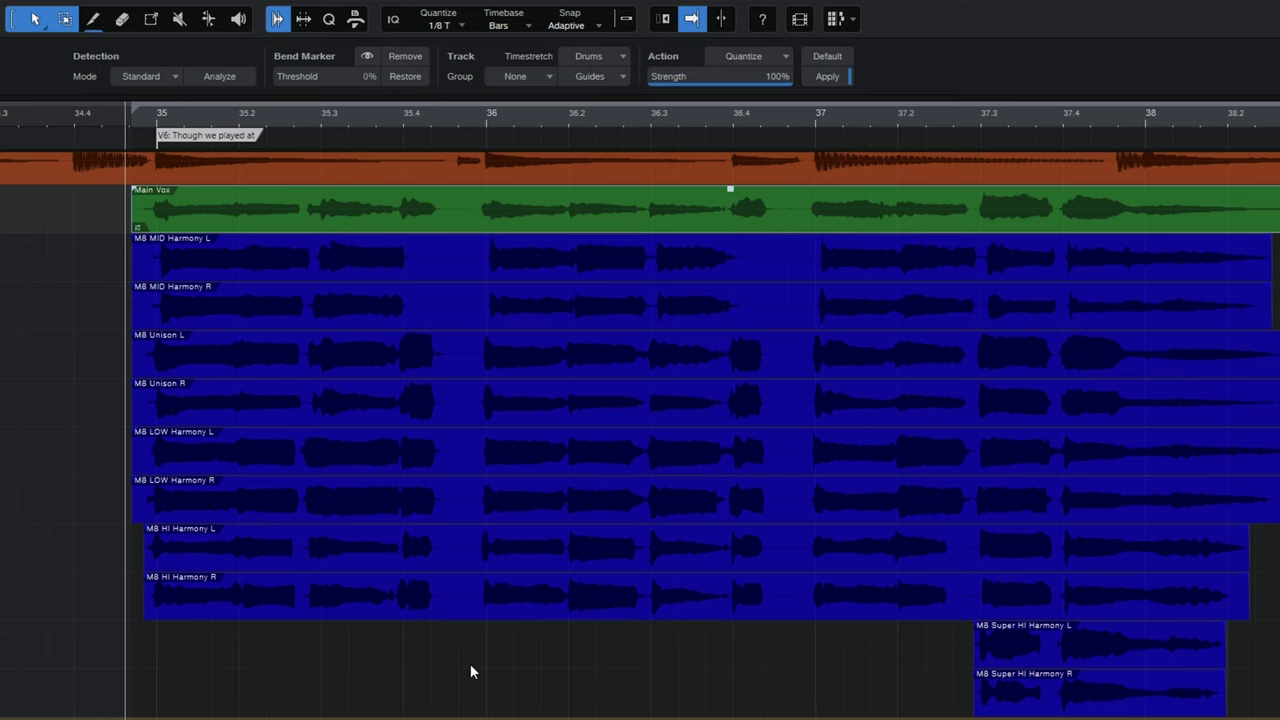
key(space)
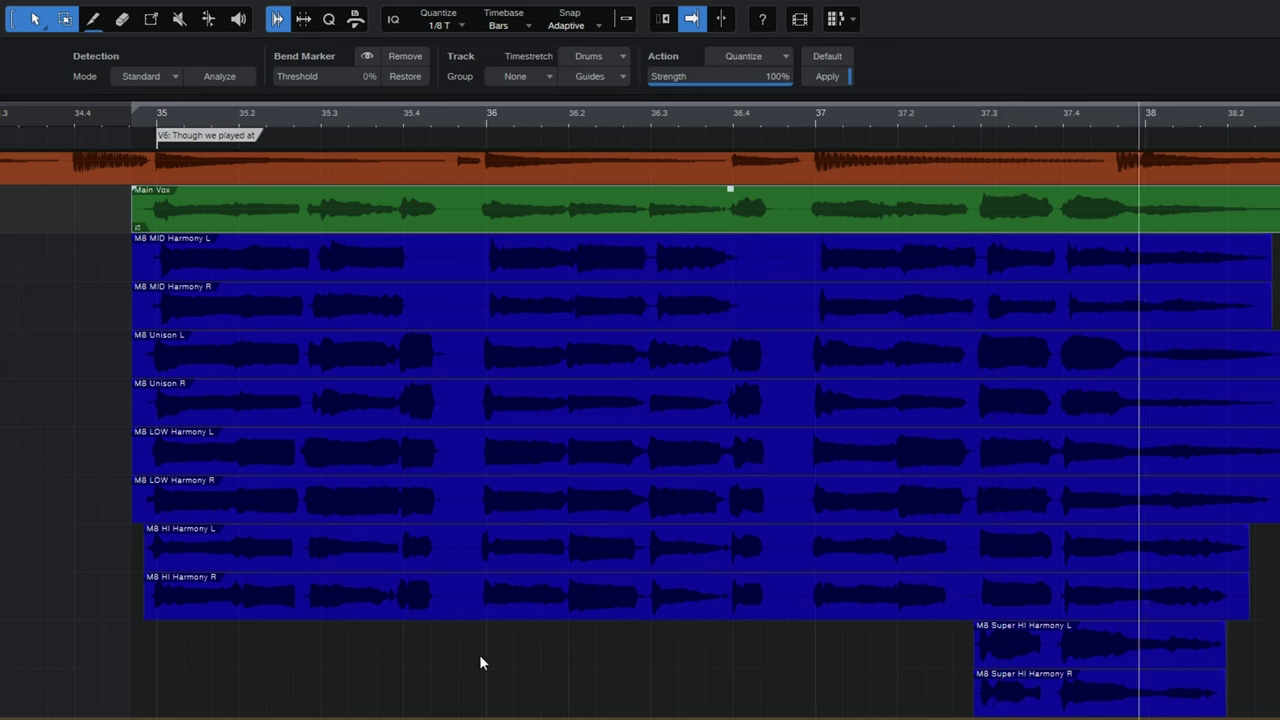
key(space)
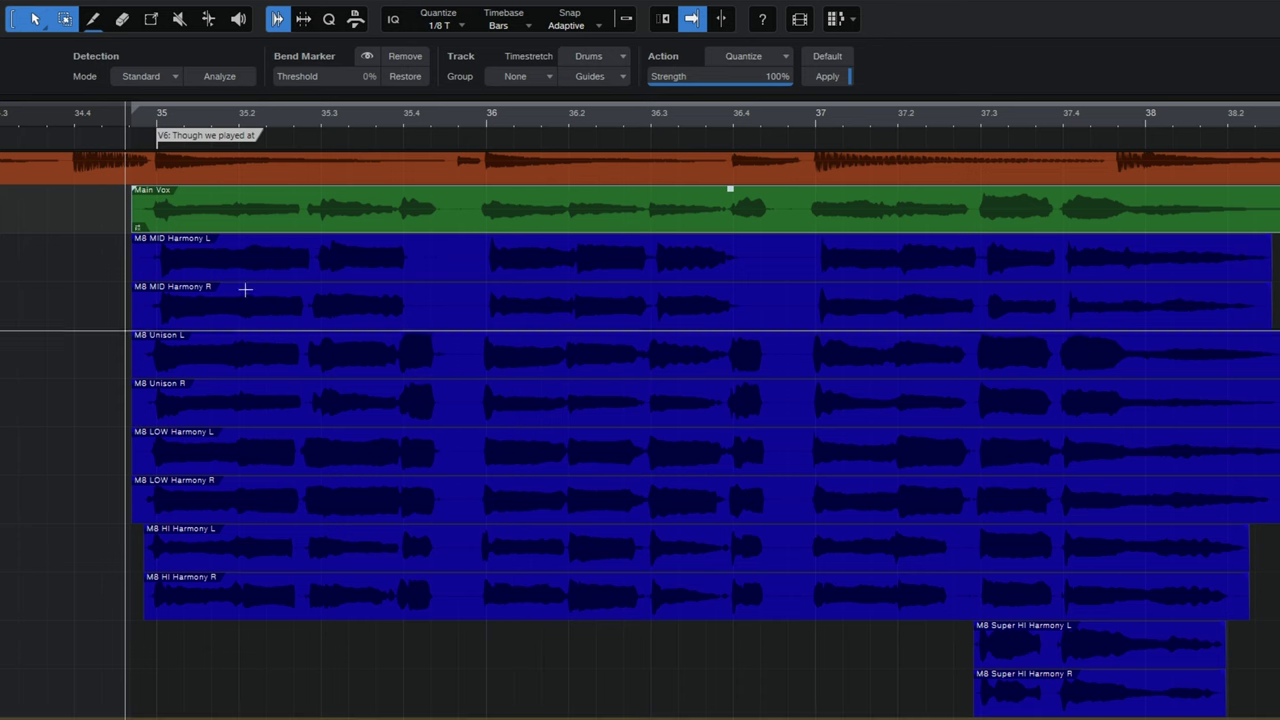
- Select the M8 MID Harmony L clip, zoom in at bar 36 and make Main Vox taller
click(700, 258)
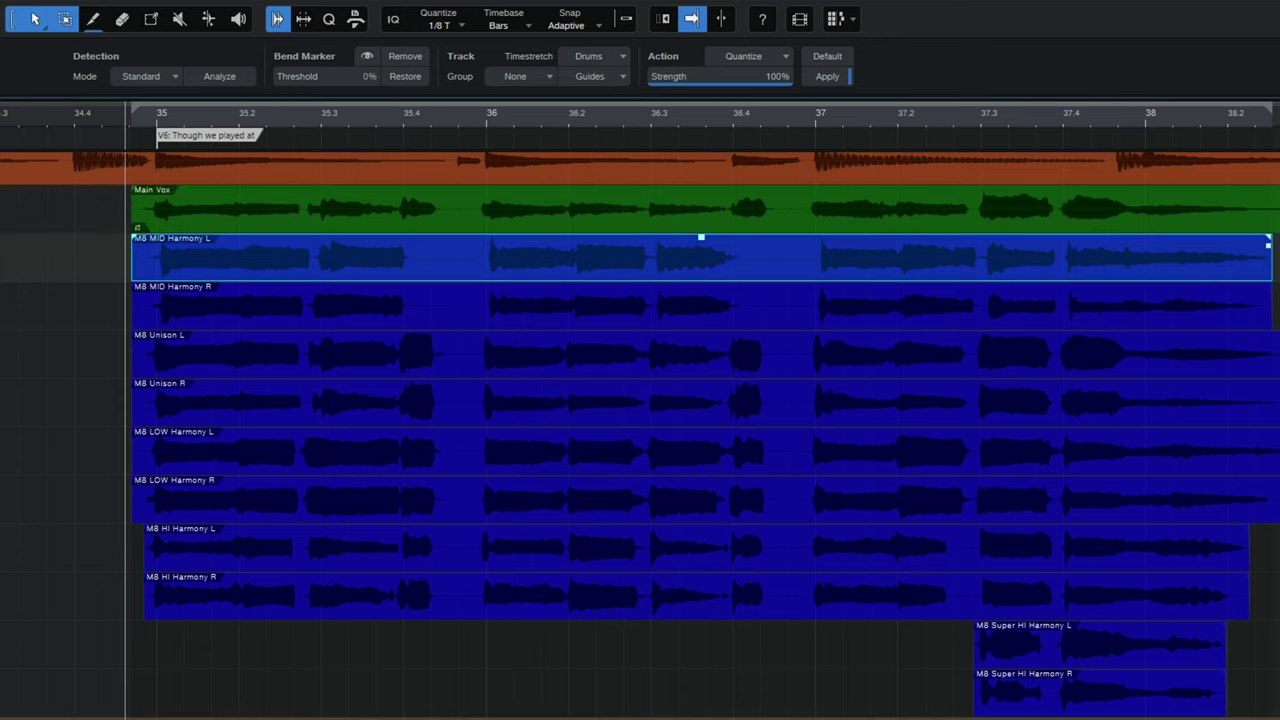
scroll(700, 395, up, 5)
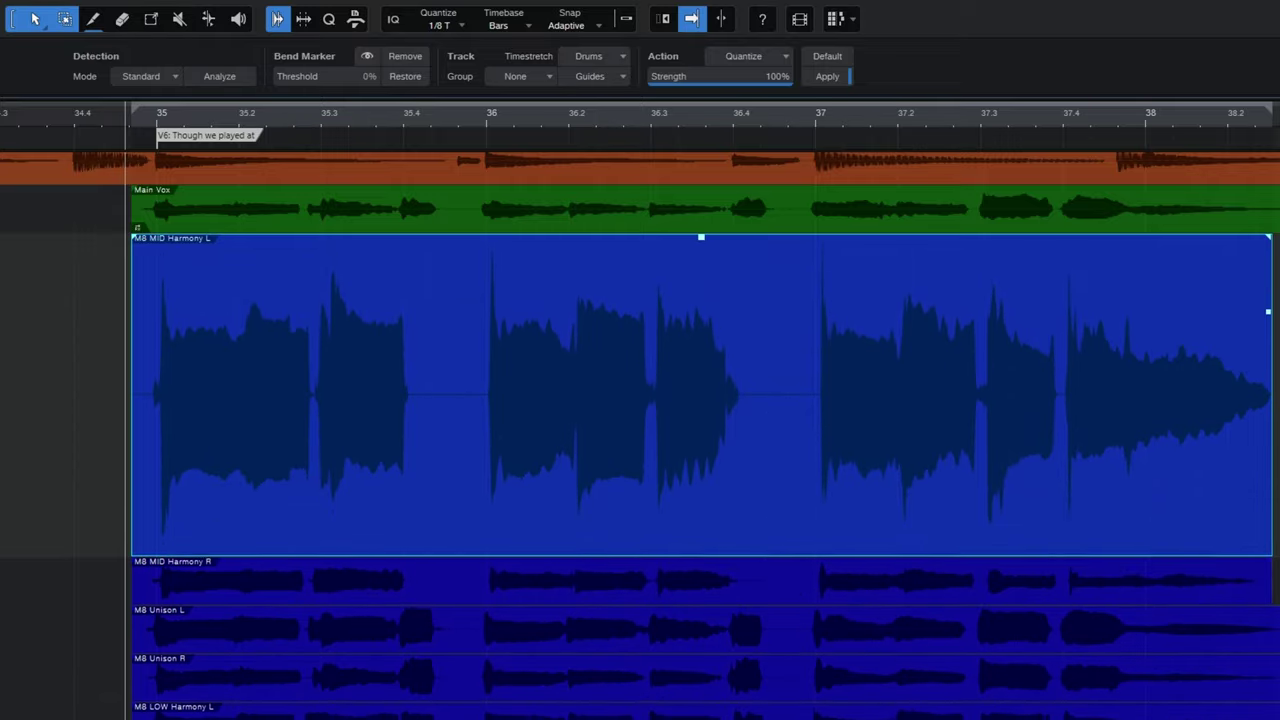
click(487, 119)
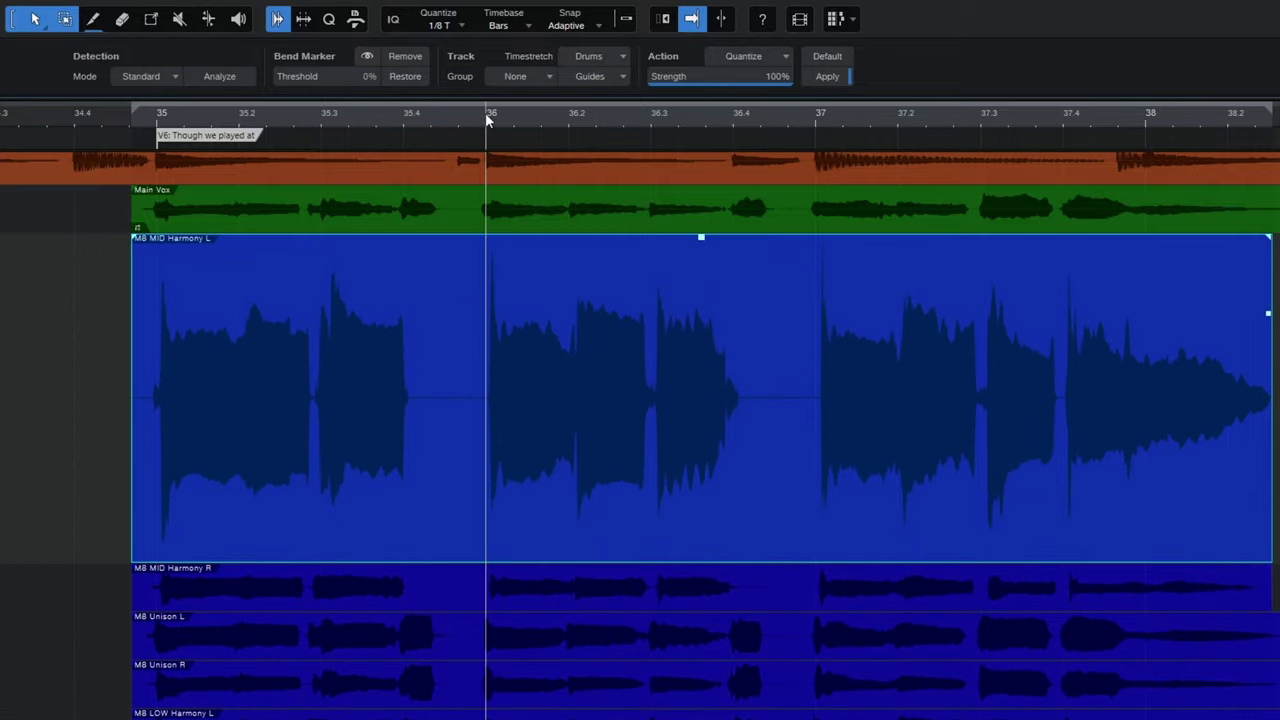
key(e)
key(e)
key(e)
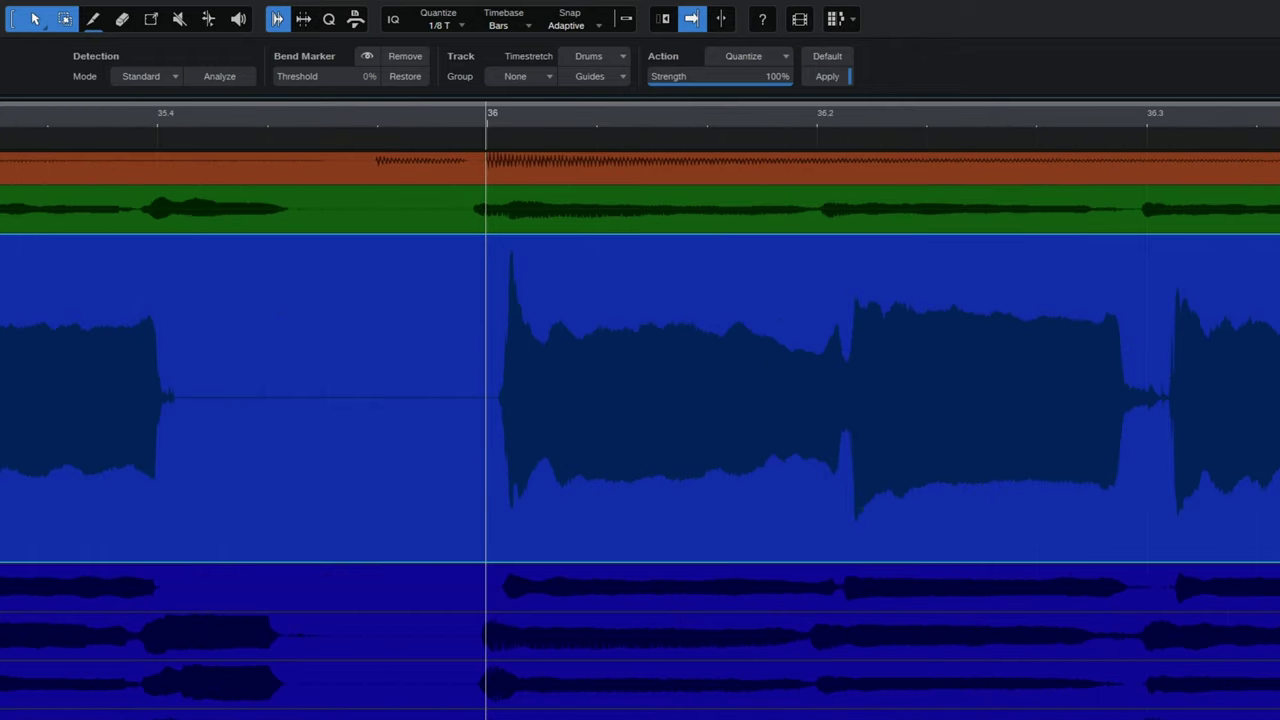
scroll(906, 237, right, 5)
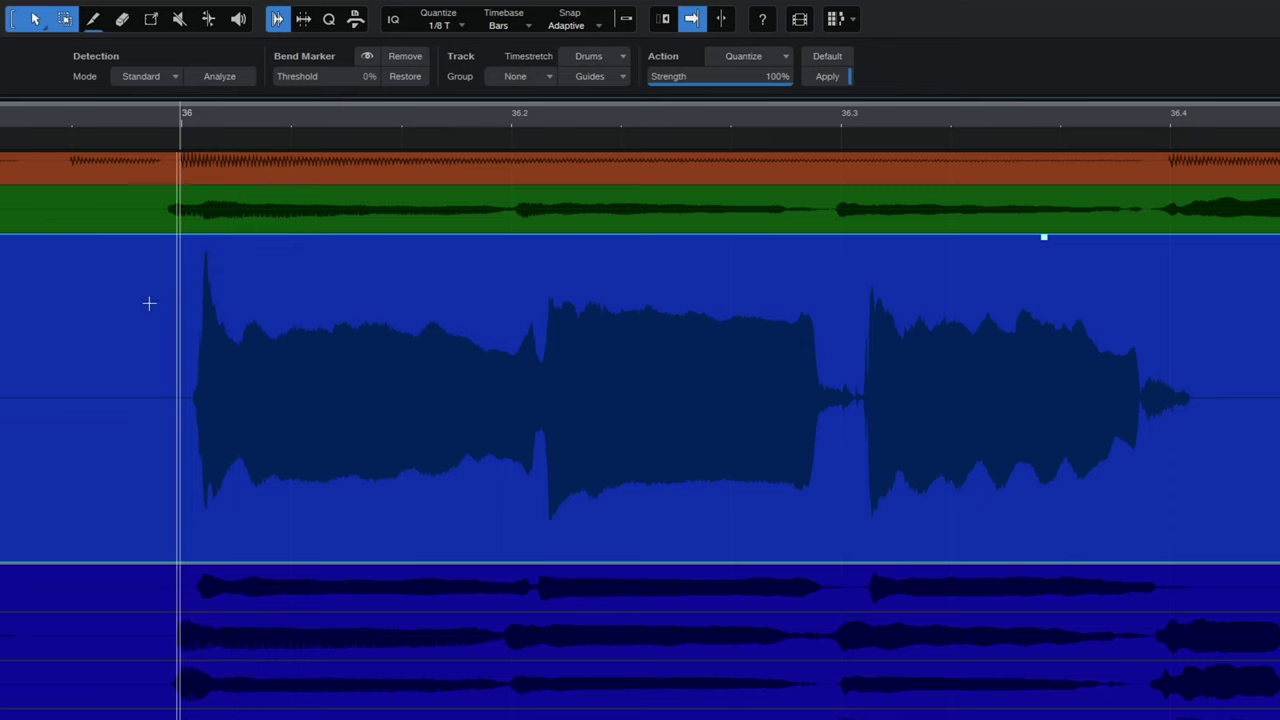
drag(97, 235, 97, 289)
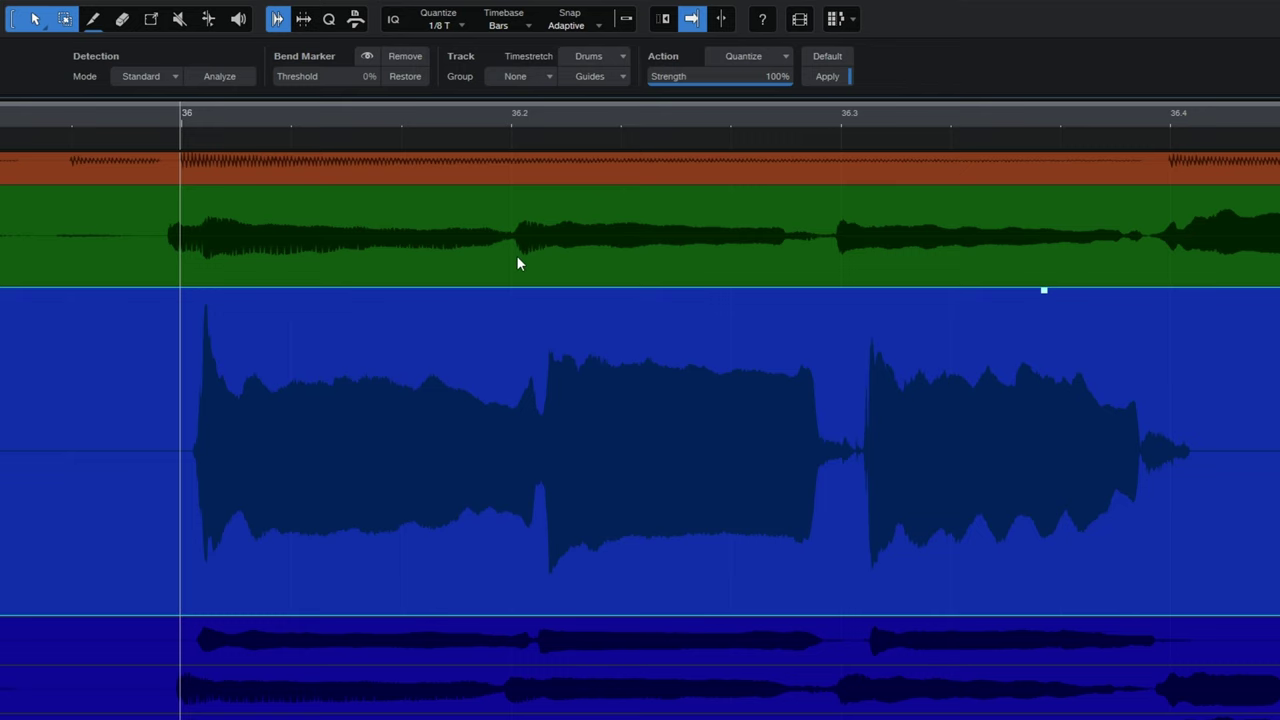
- Enable Bend Markers on the M8 MID Harmony L clip
right_click(552, 450)
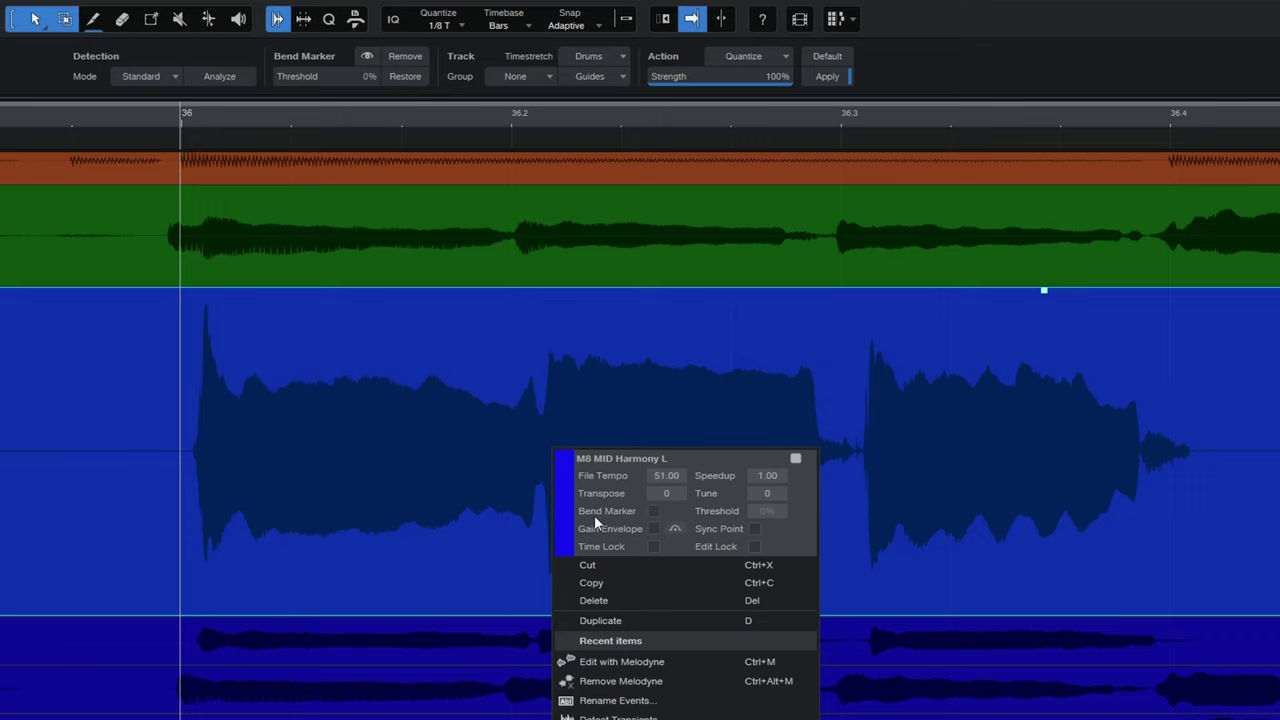
click(655, 511)
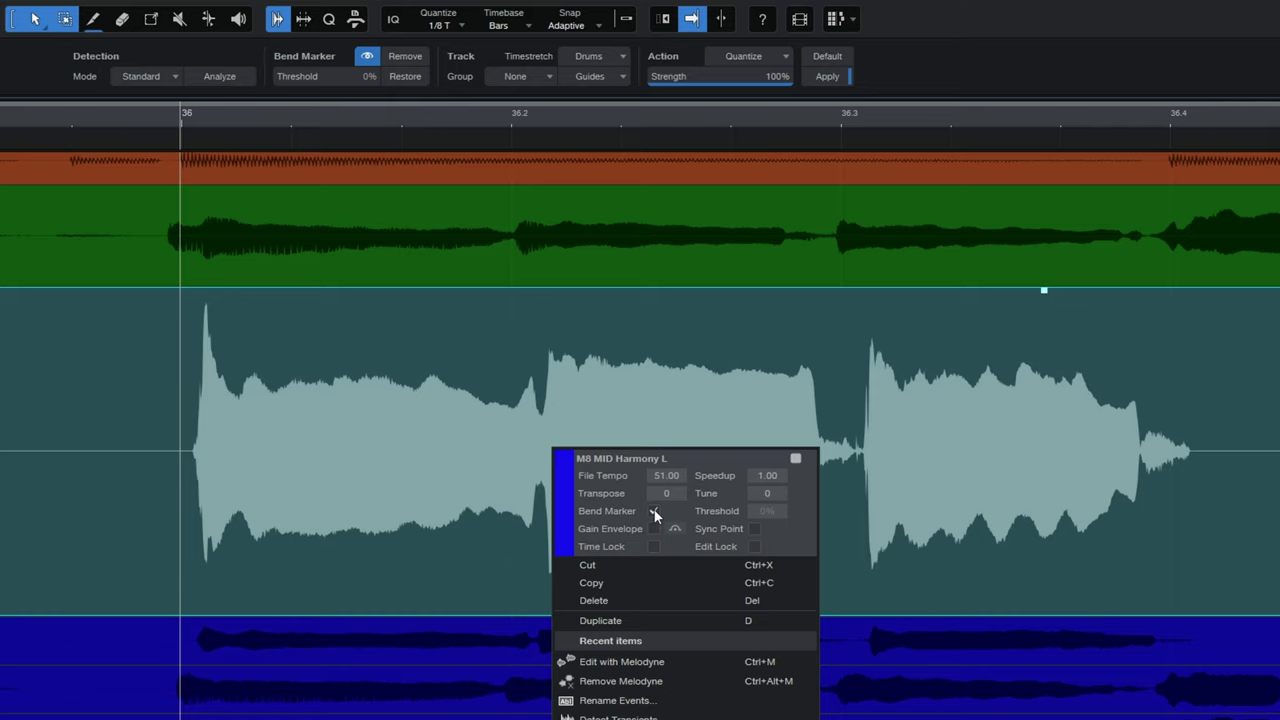
key(Escape)
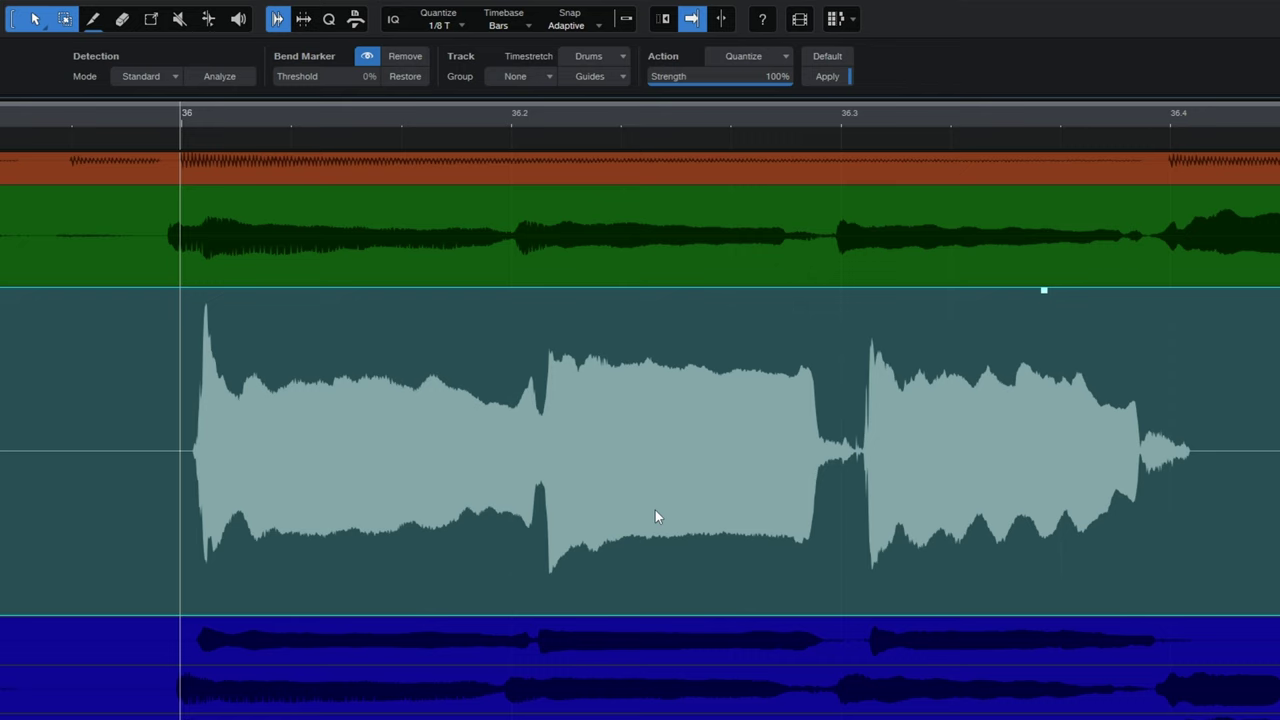
- With the Bend tool, add markers at the three phrase onsets and the last note's end
key(7)
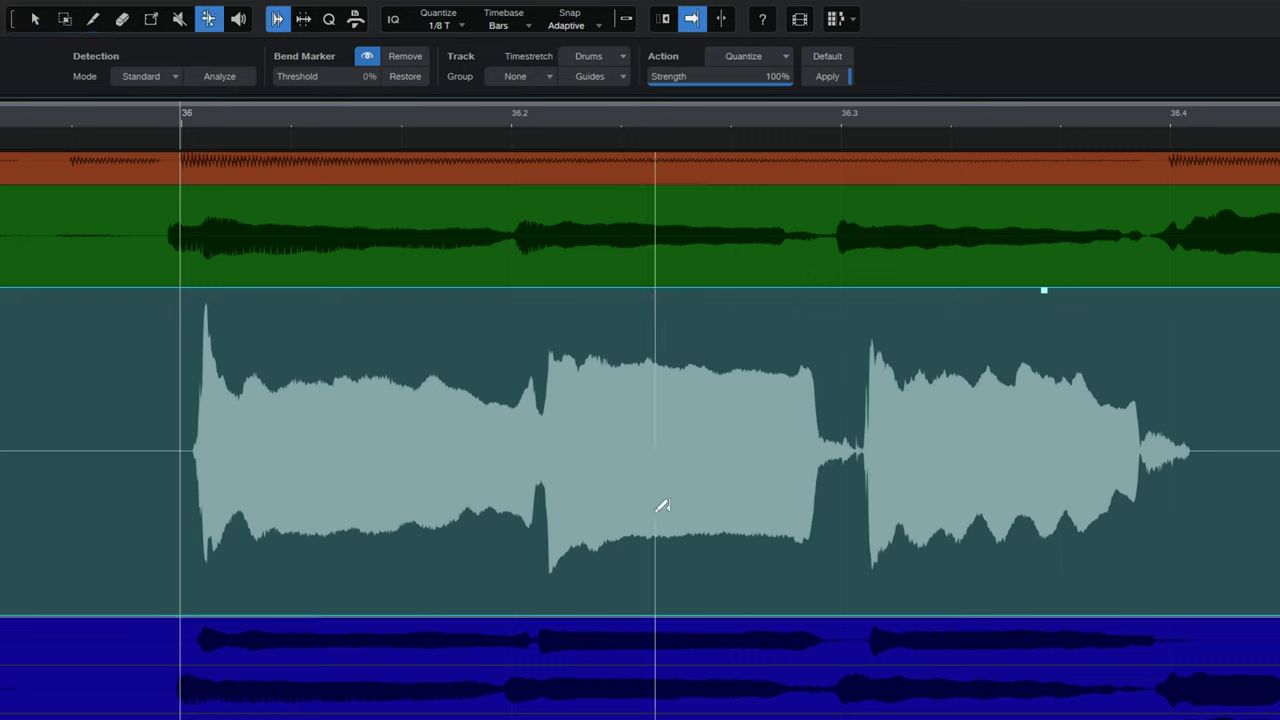
click(189, 457)
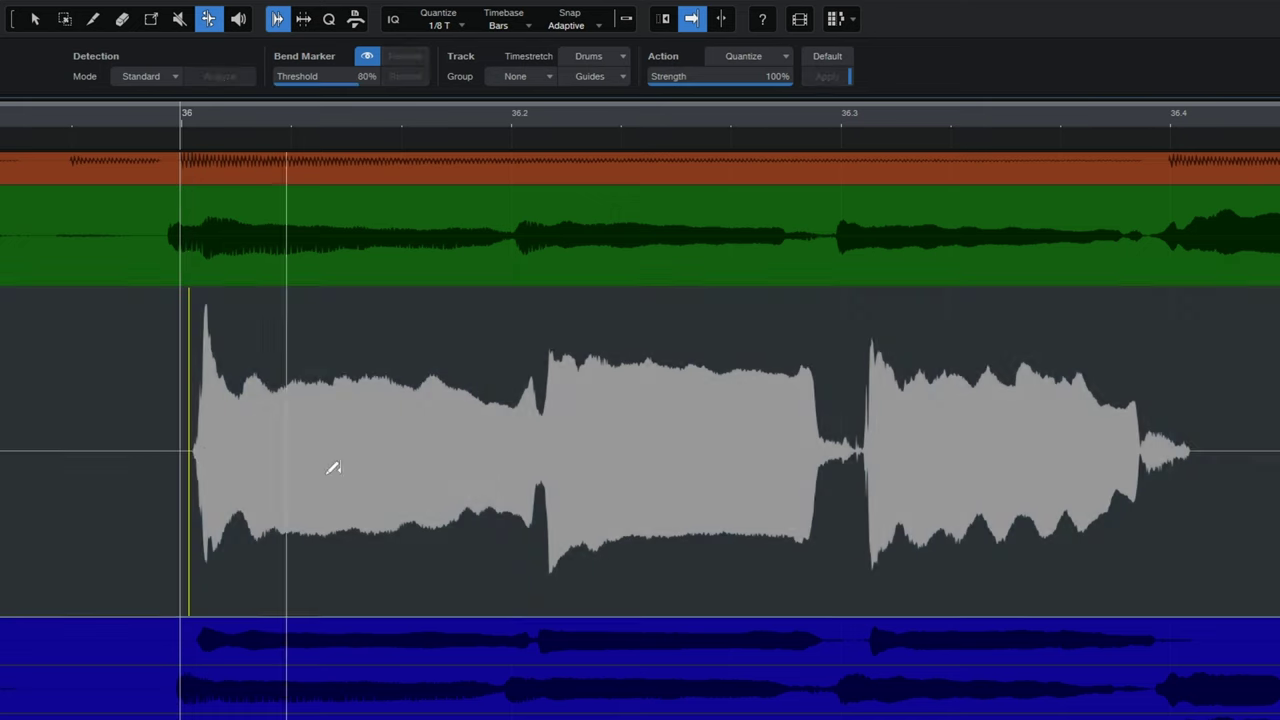
click(540, 458)
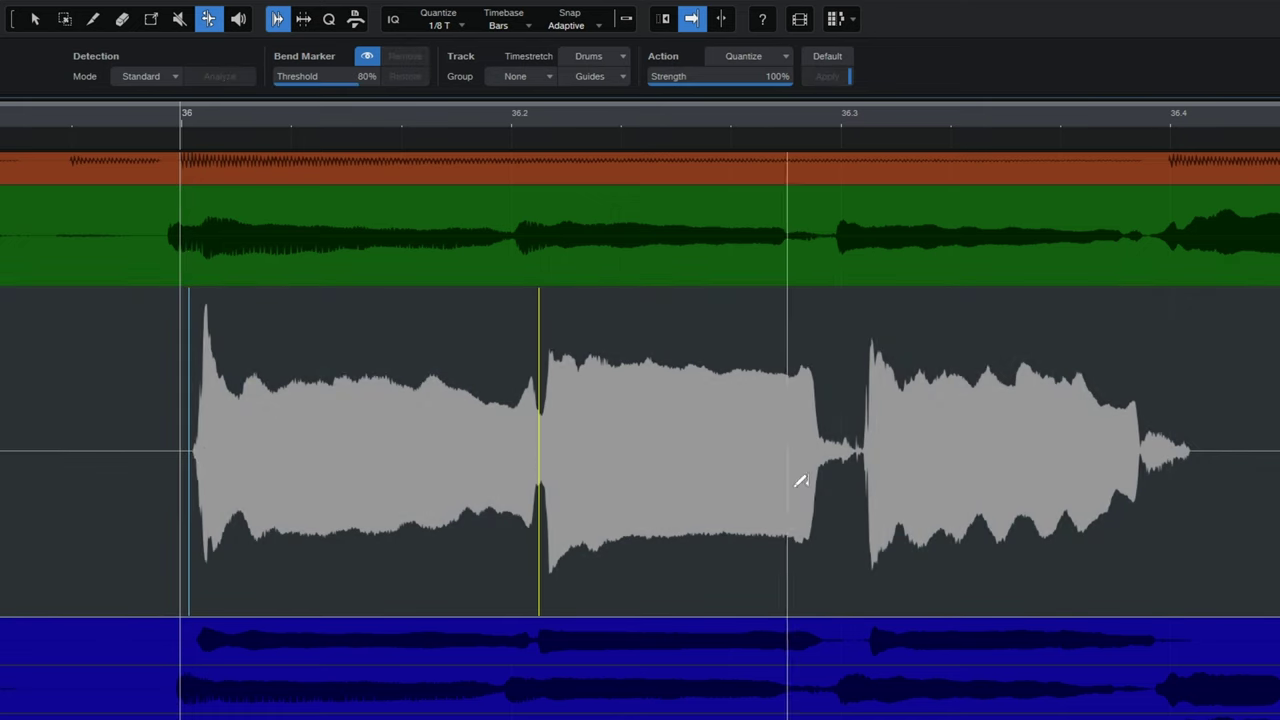
click(862, 481)
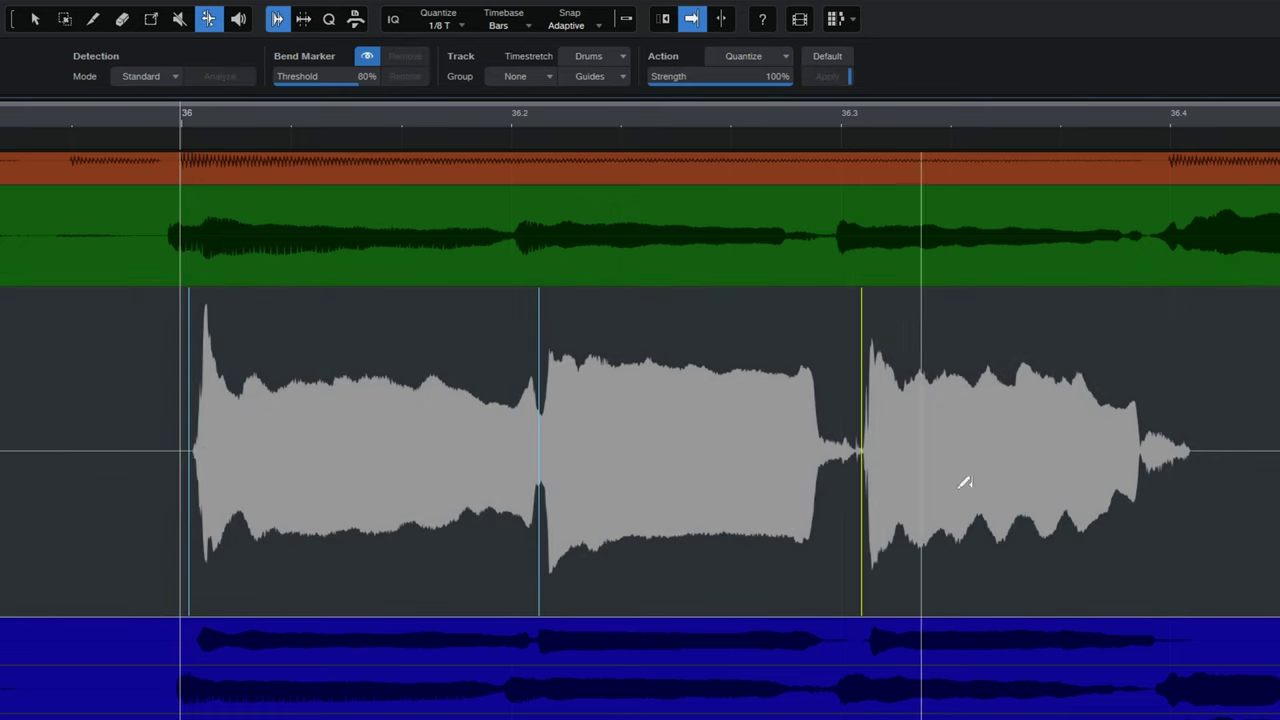
click(1195, 505)
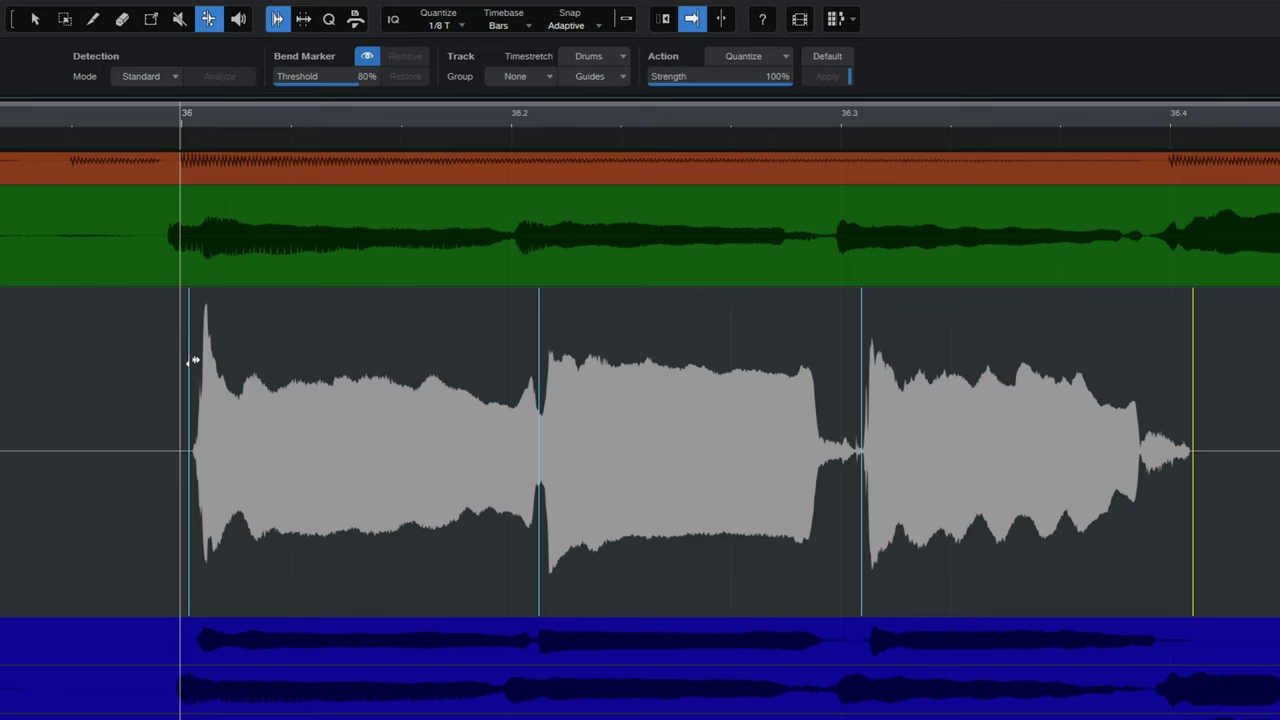
- Drag all four bend markers earlier to match the Main Vox onsets and final note end
drag(193, 360, 172, 363)
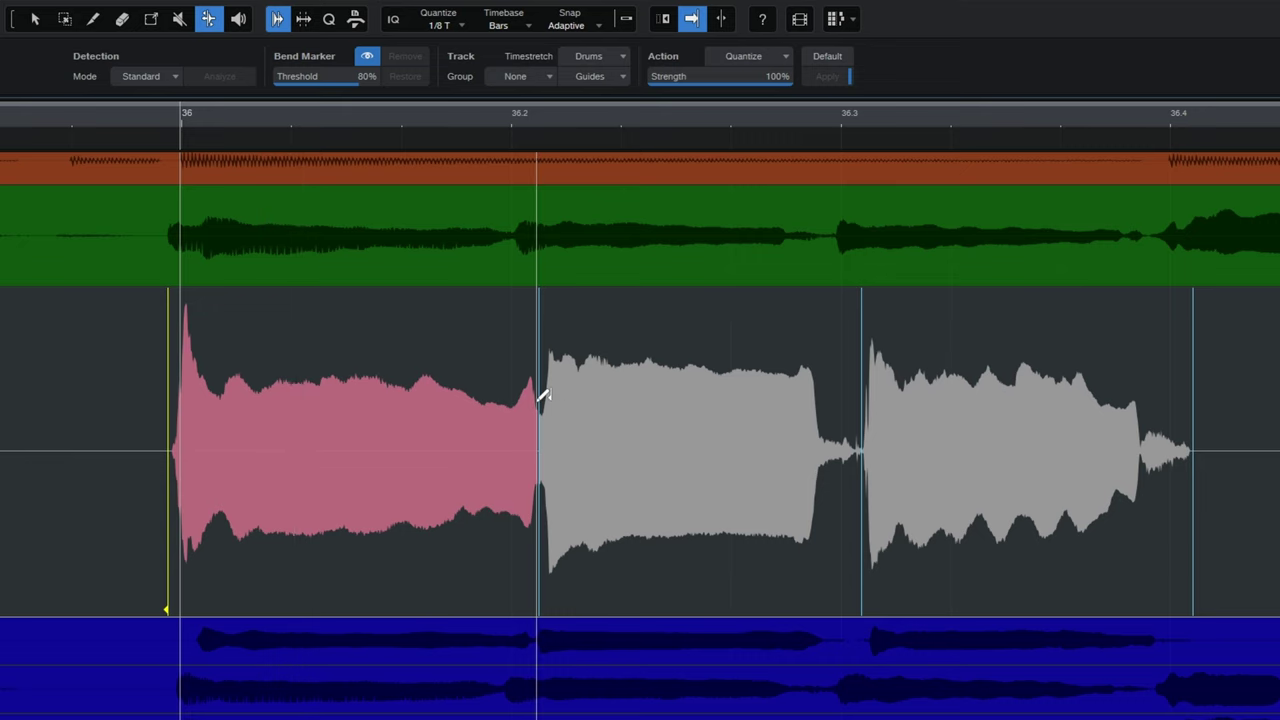
drag(541, 403, 517, 404)
drag(865, 375, 836, 380)
drag(1192, 378, 1160, 383)
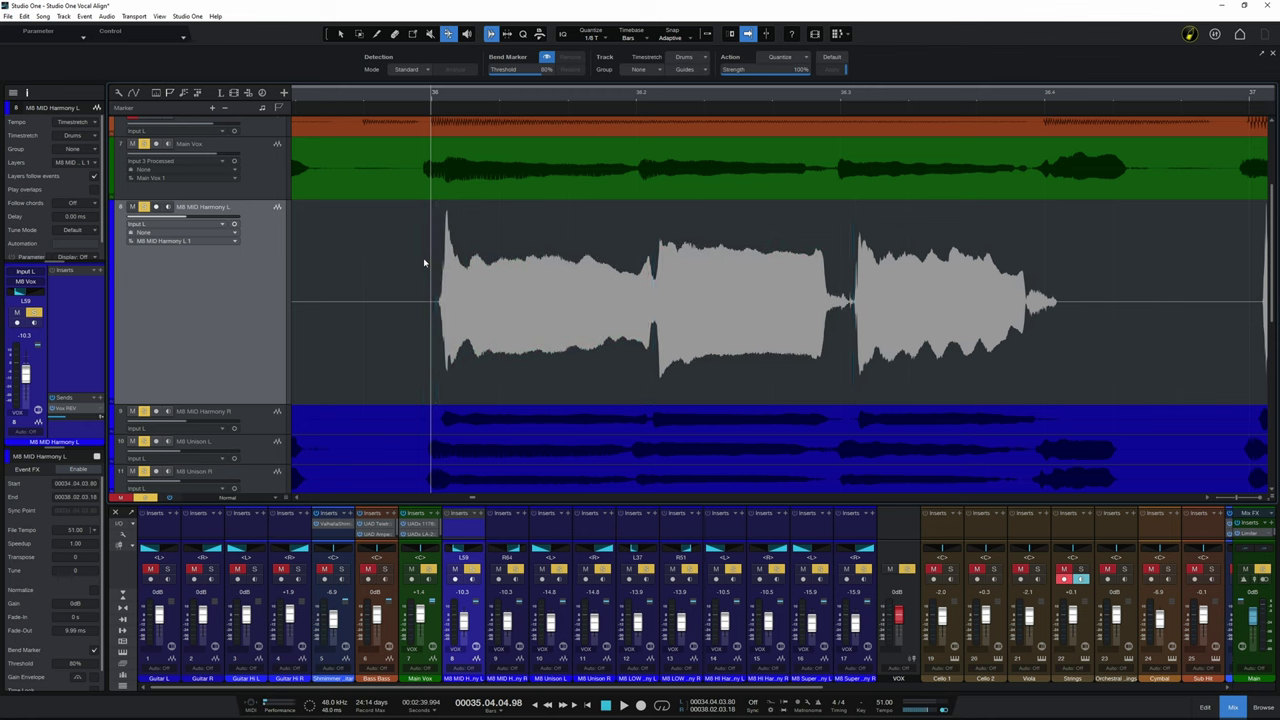
- Return to the Arrow tool, hide the bend markers, and select the whole Harmony L clip
click(342, 35)
right_click(592, 279)
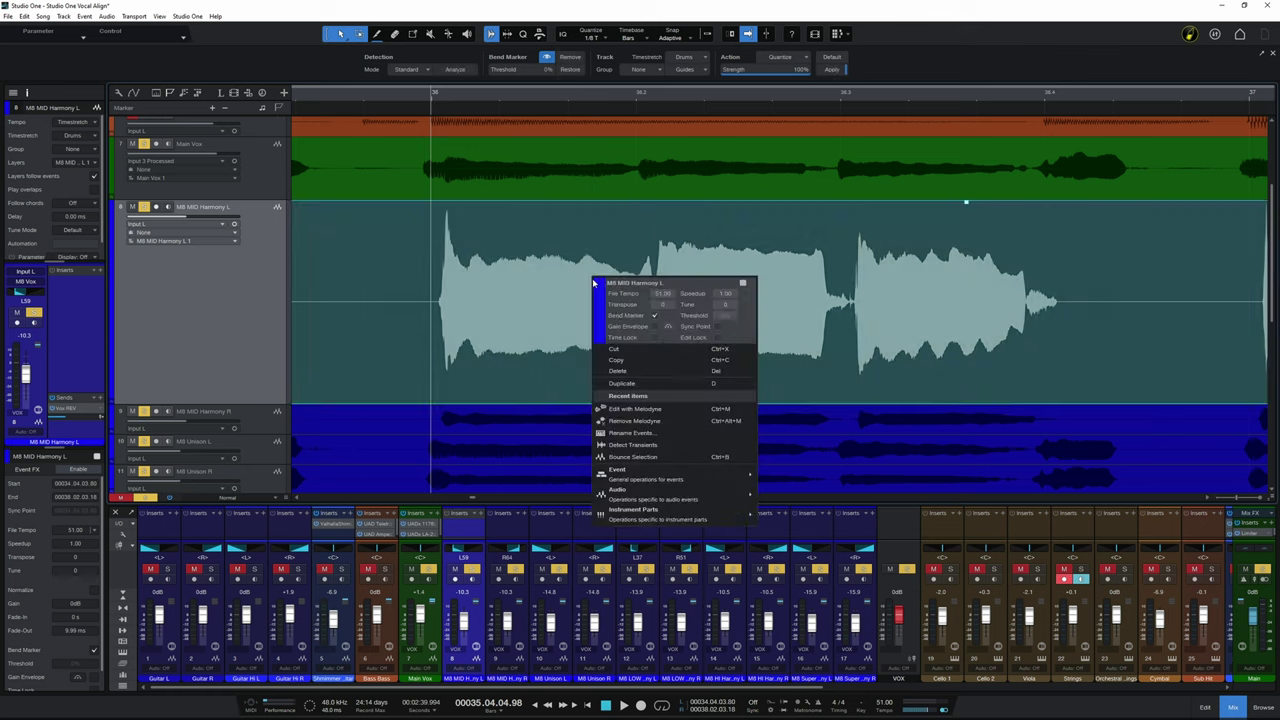
click(655, 317)
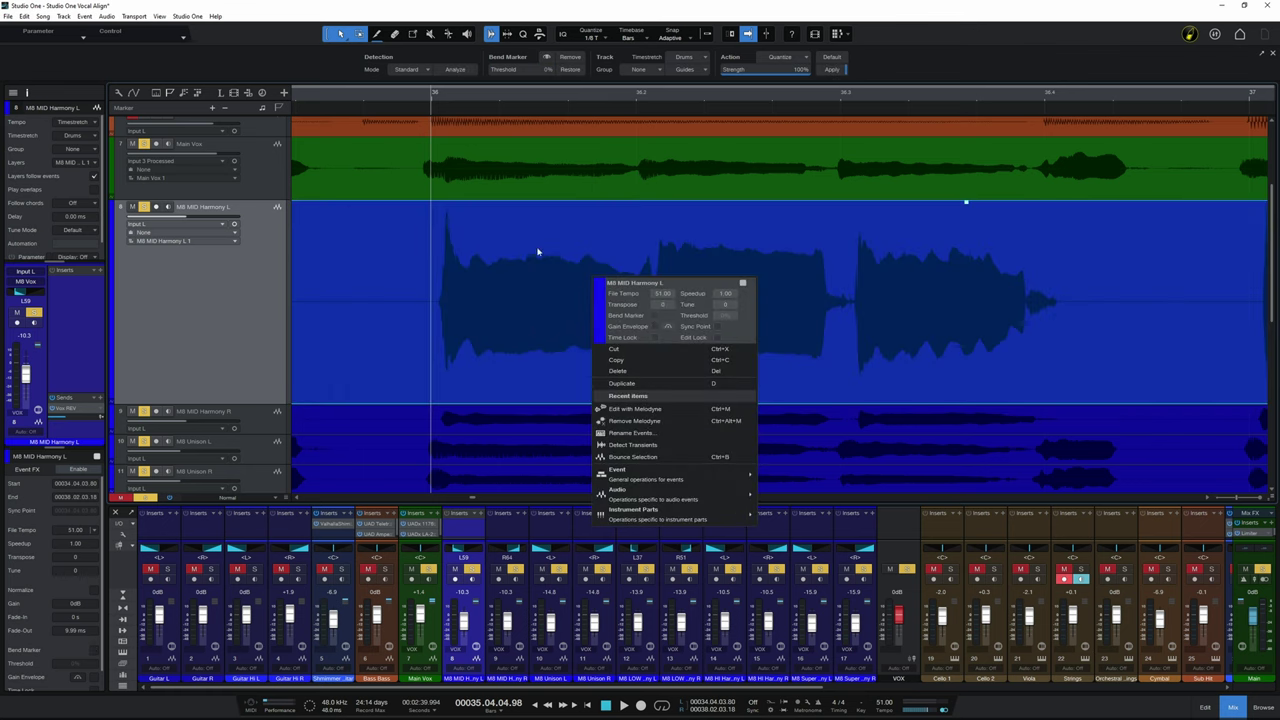
key(Escape)
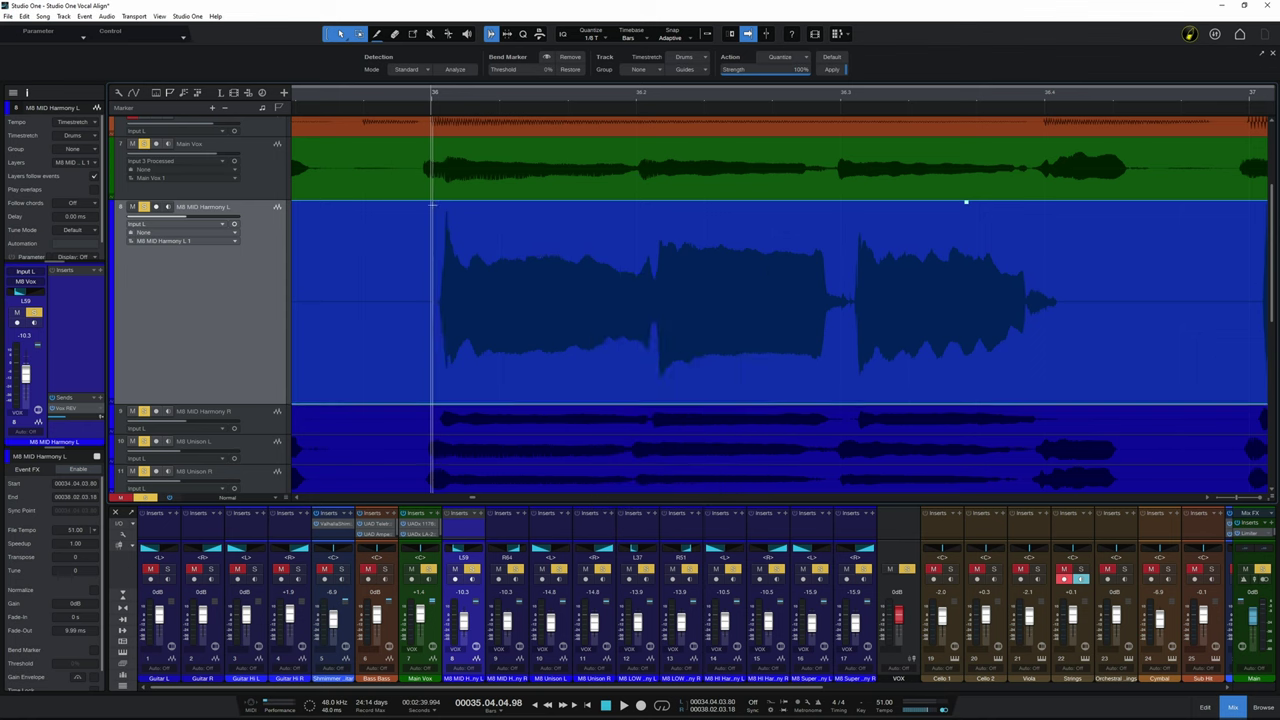
drag(433, 205, 1068, 316)
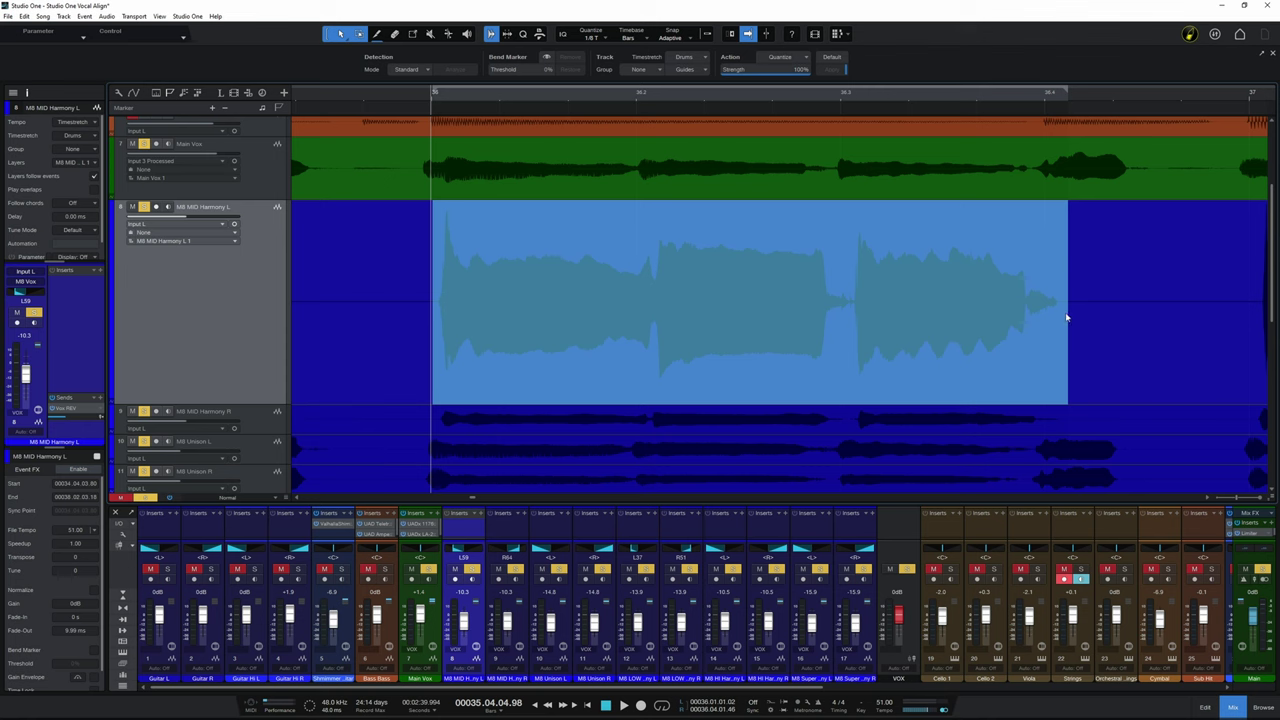
click(1066, 318)
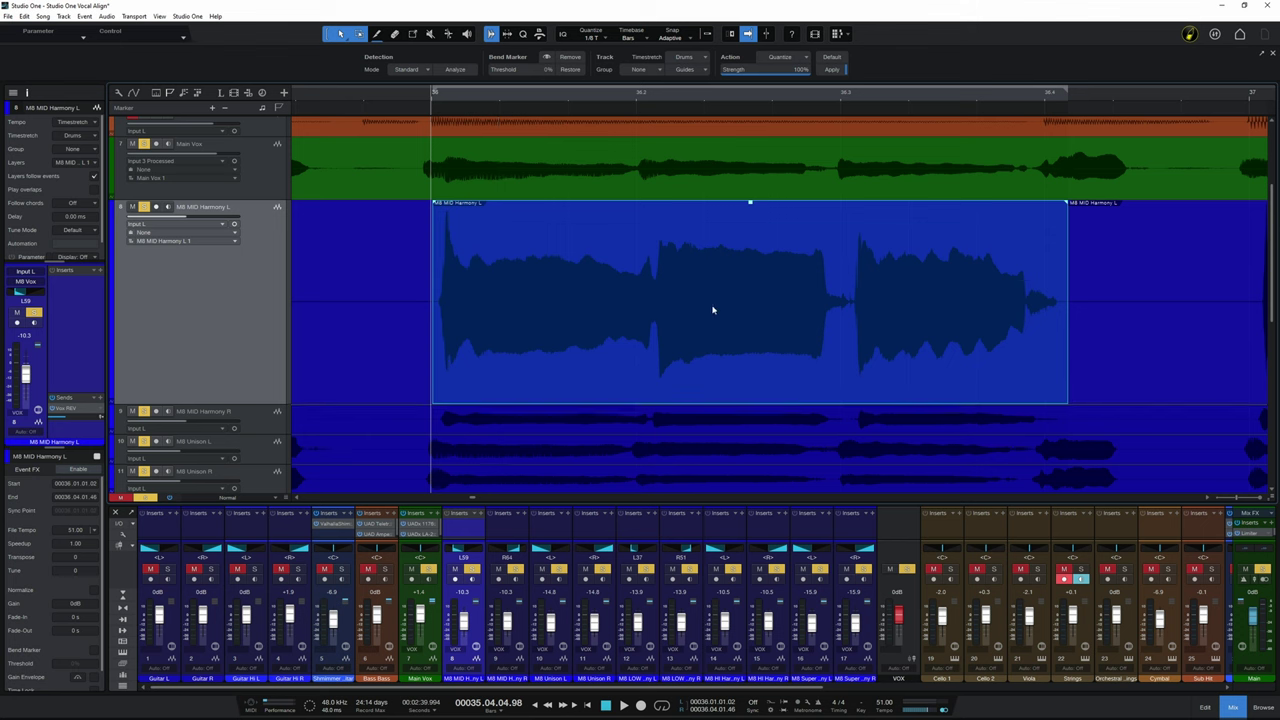
- Open the Harmony L clip in Melodyne with Ctrl+M and pick the Time Tool
key(ctrl+m)
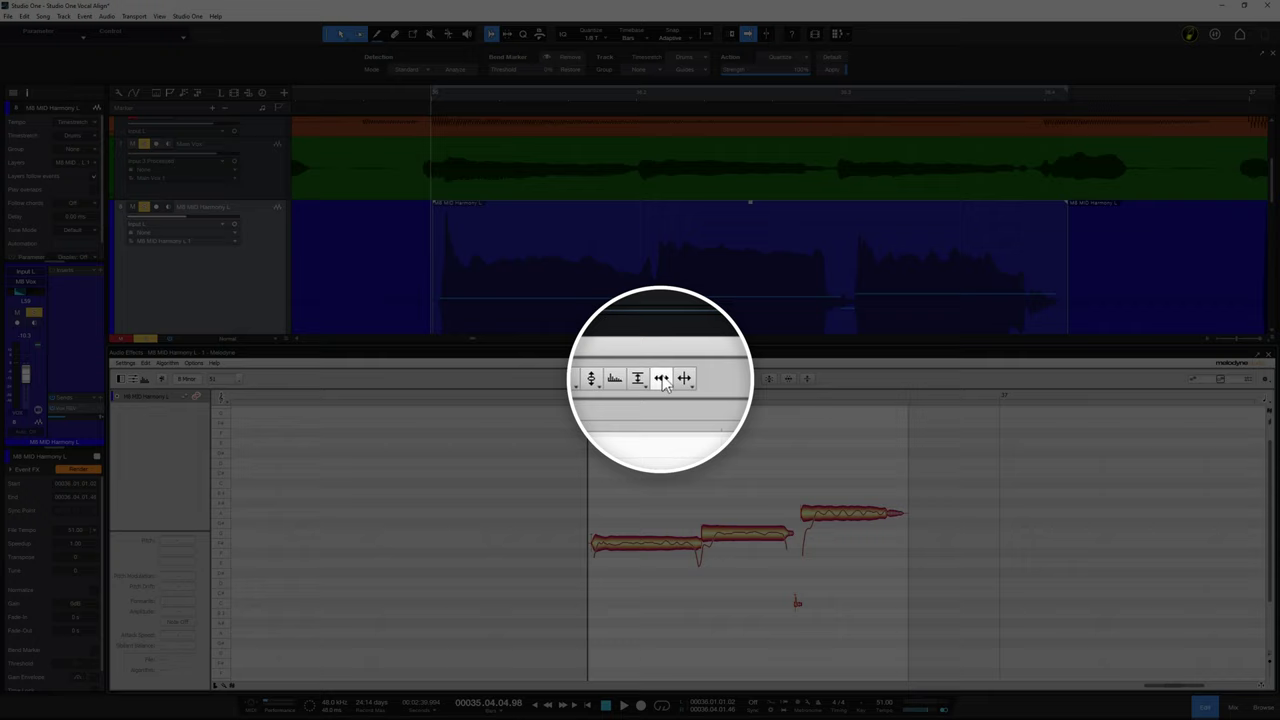
click(661, 378)
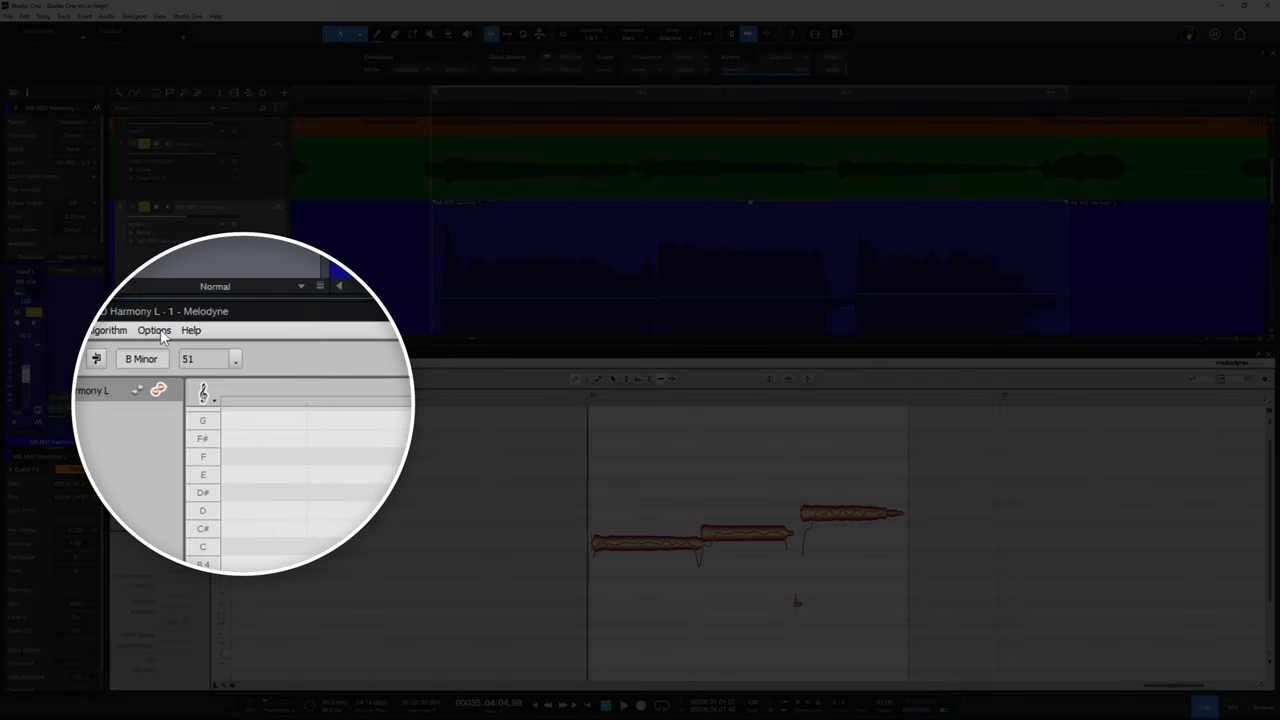
- Turn off Melodyne's time-grid snapping
click(194, 363)
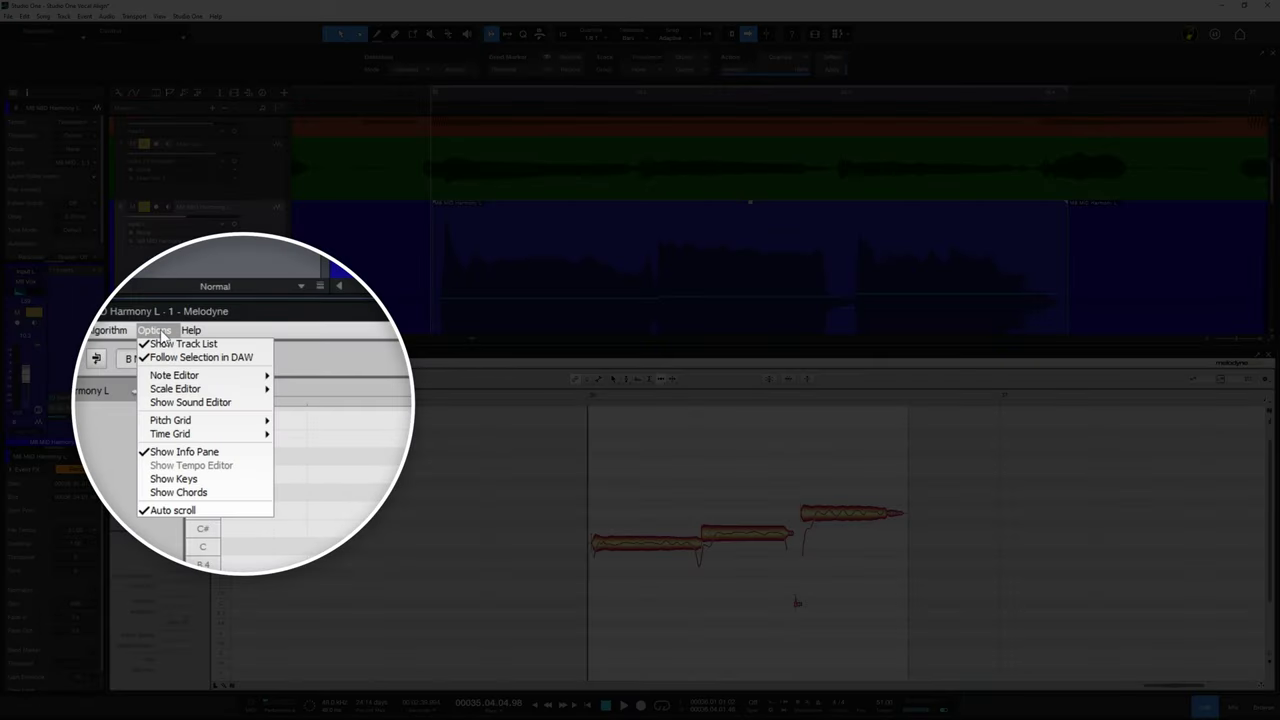
mouse_move(169, 437)
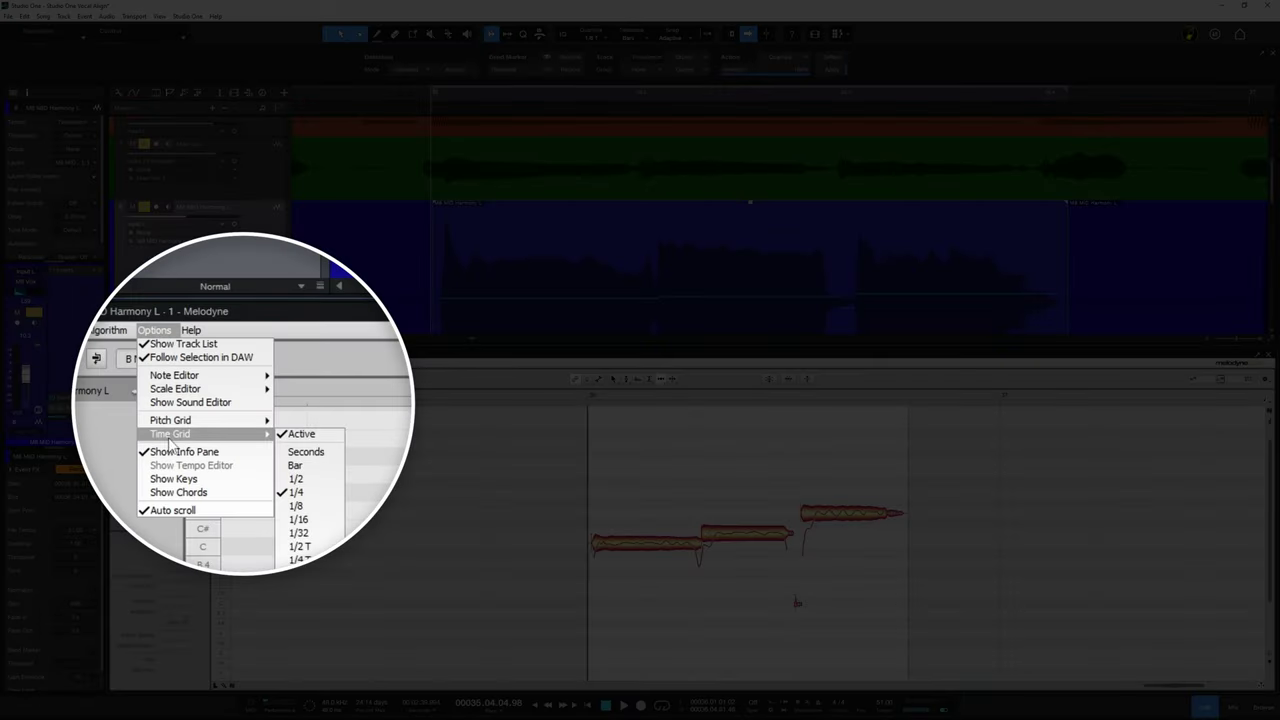
click(291, 440)
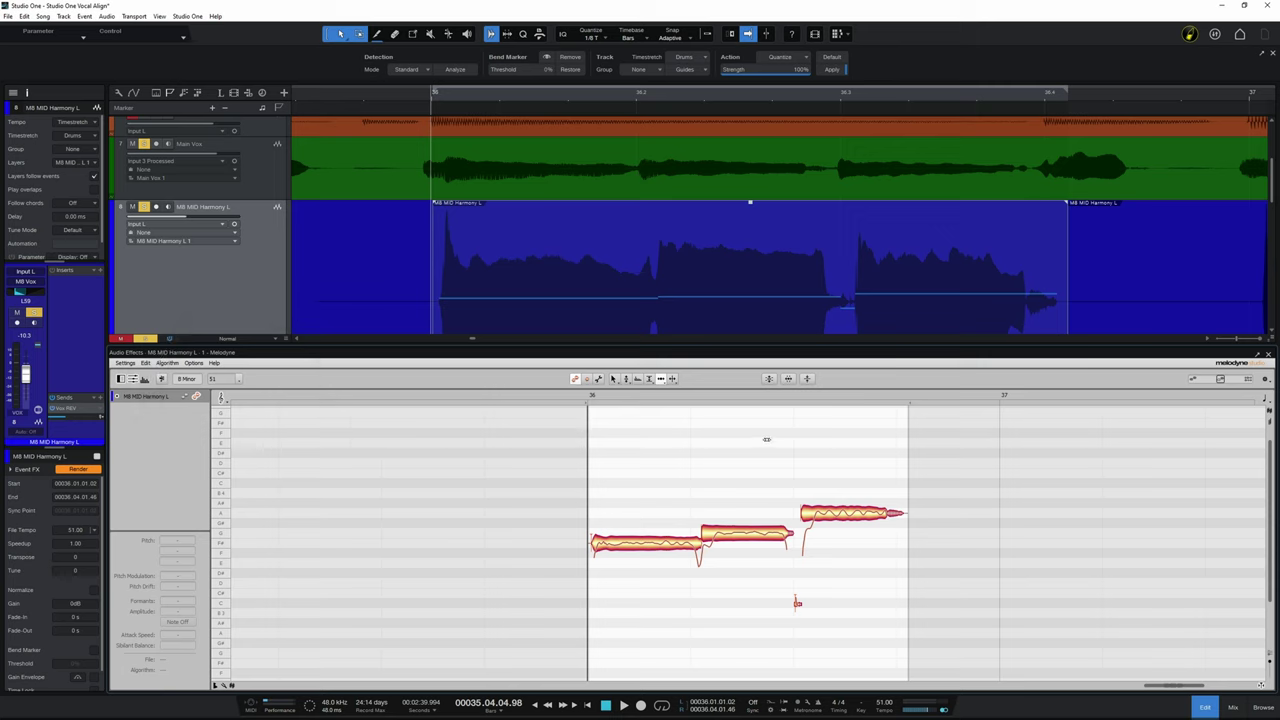
- Move the second harmony note's start slightly earlier and nudge the tiny fragment later
click(590, 545)
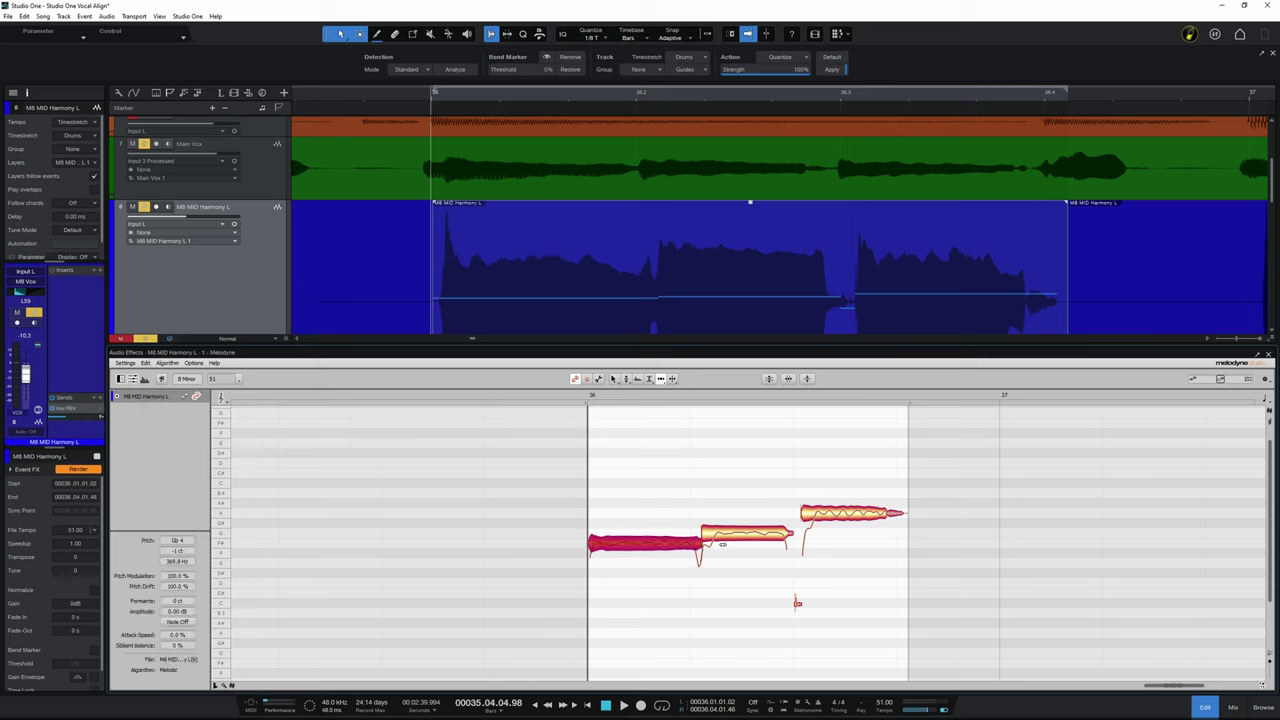
drag(702, 535, 694, 535)
click(805, 514)
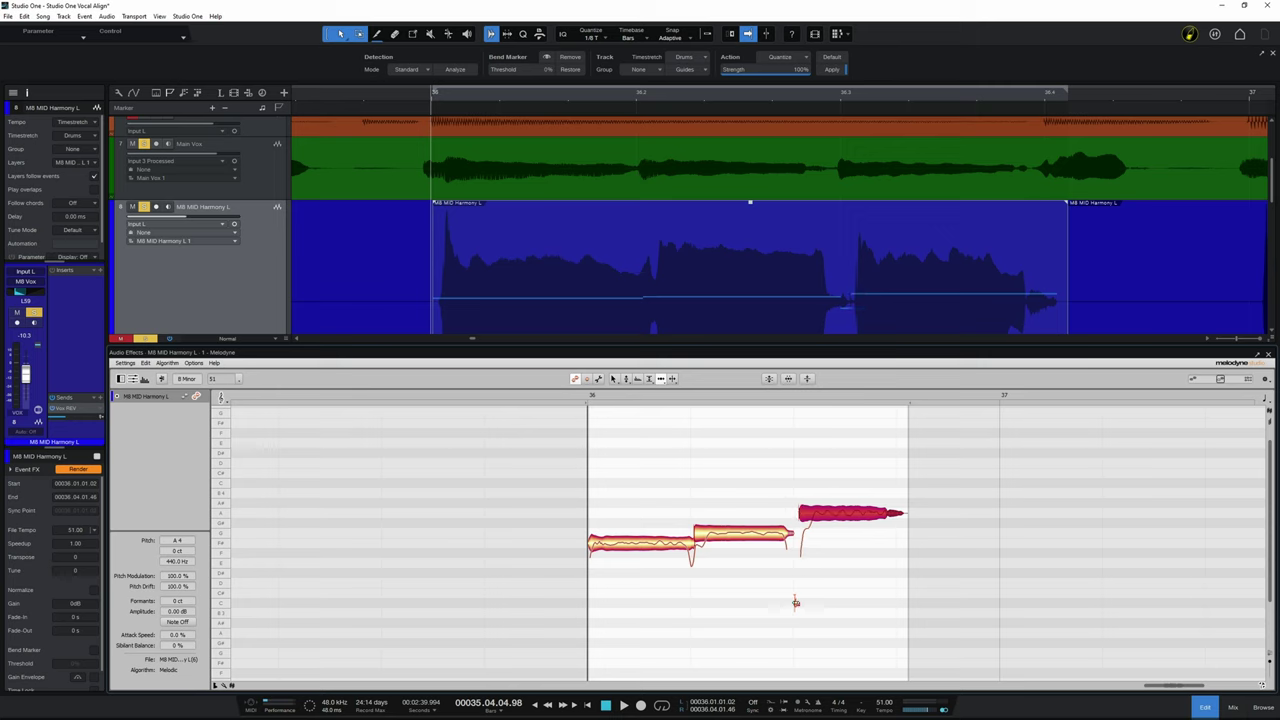
click(793, 602)
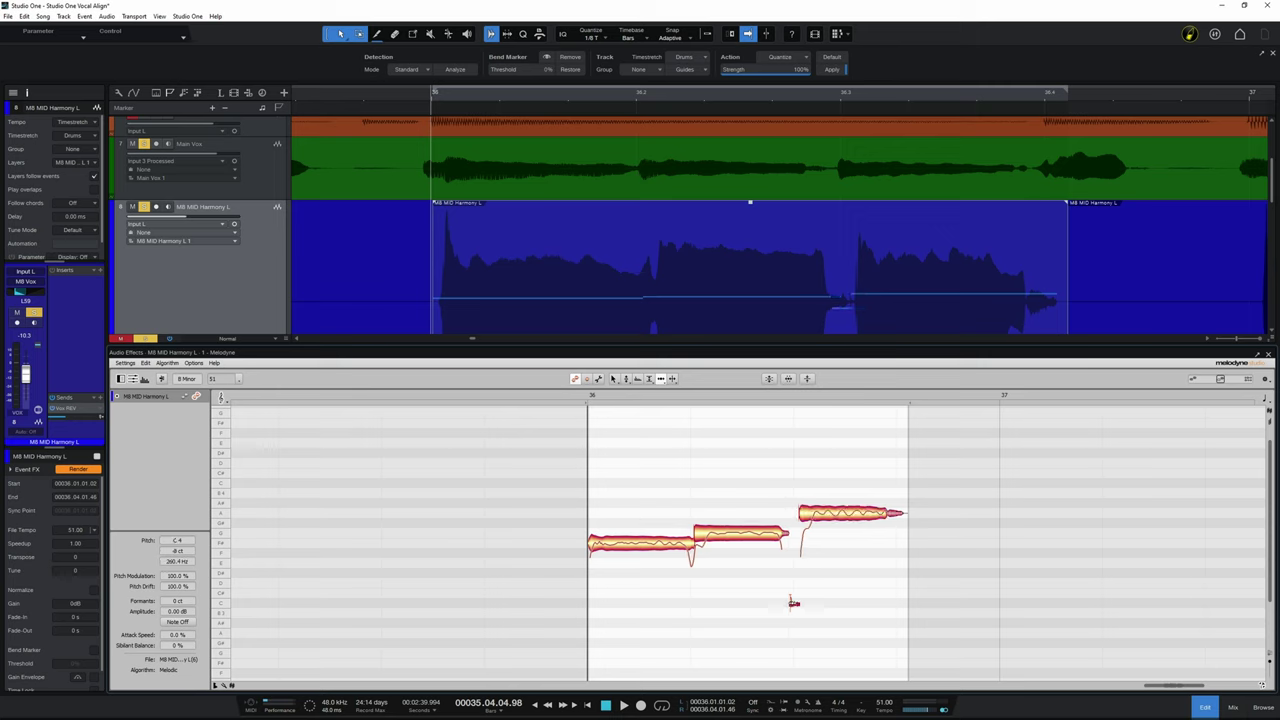
drag(790, 600, 795, 602)
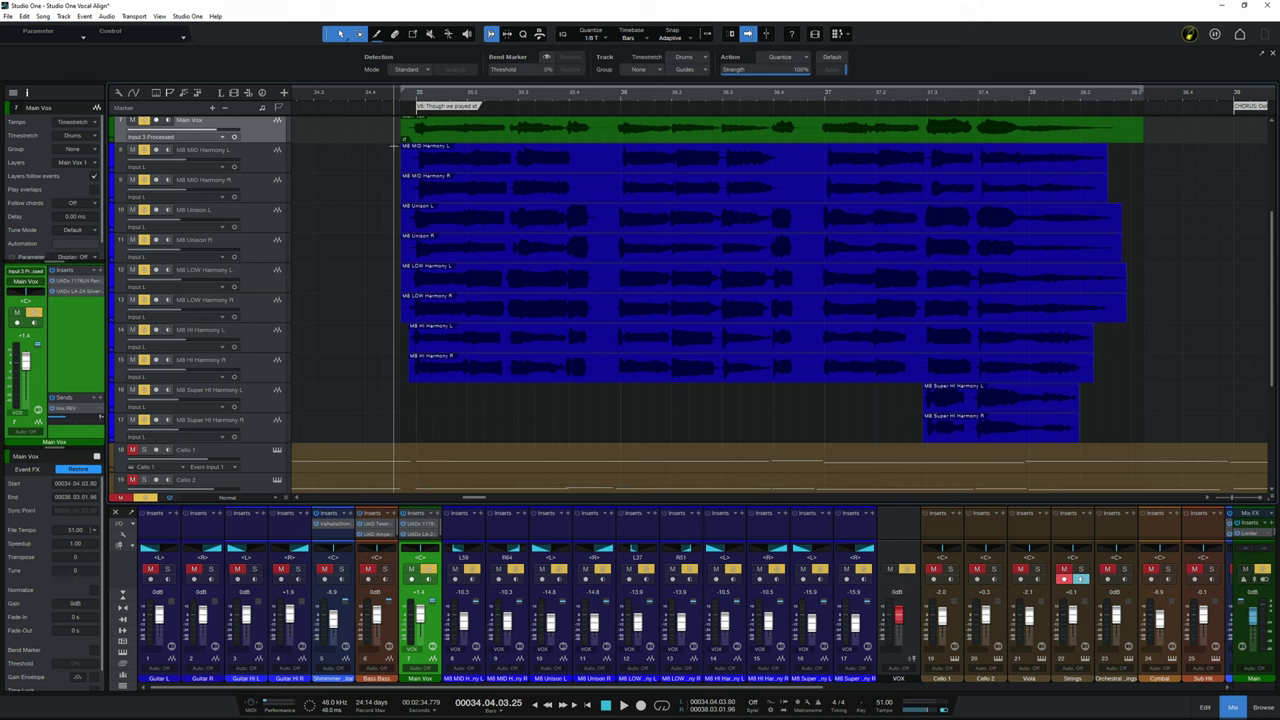
- Select the Main Vox and harmony clips down to Super Hi Harmony and open them in VocAlign
drag(387, 118, 523, 207)
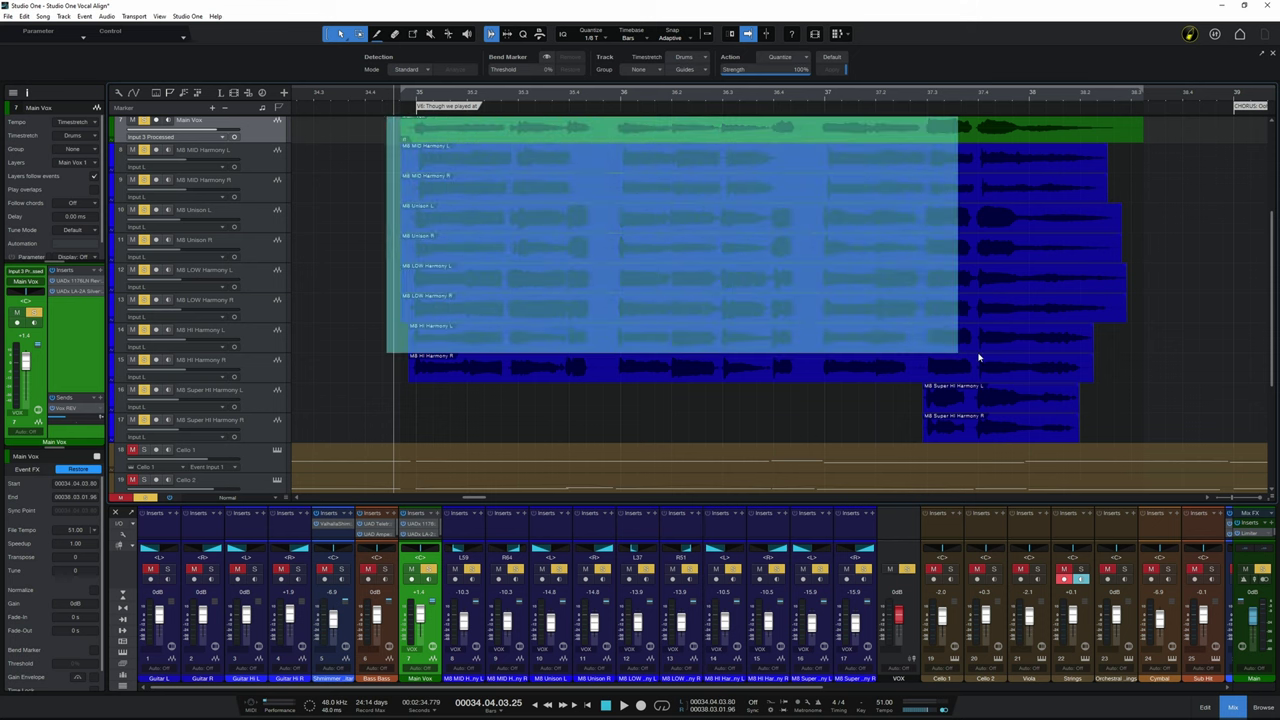
drag(1012, 372, 1145, 430)
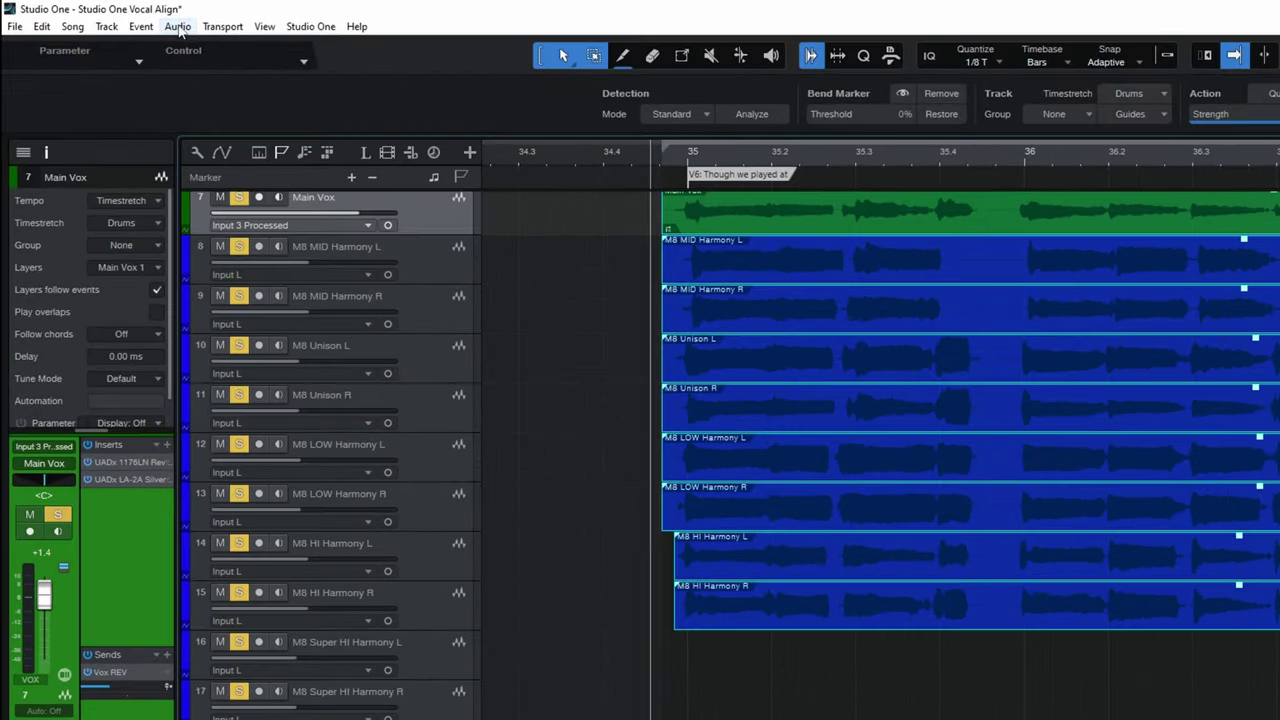
click(178, 27)
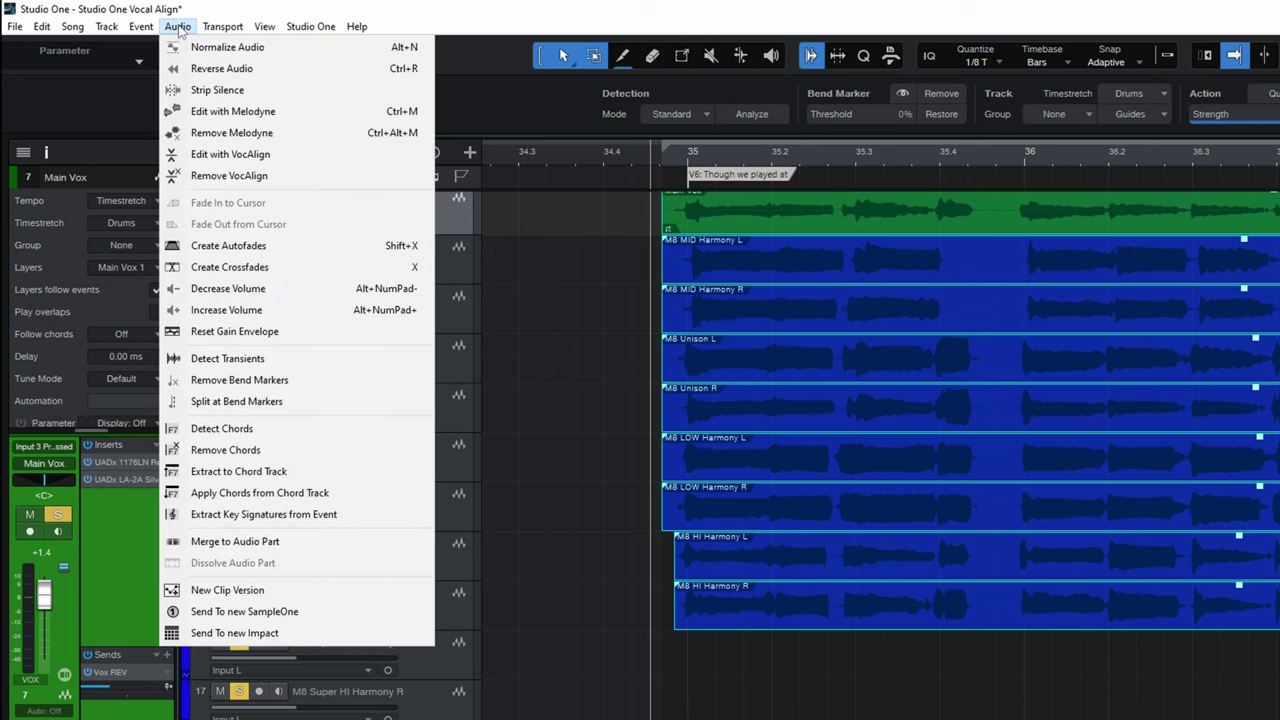
click(212, 157)
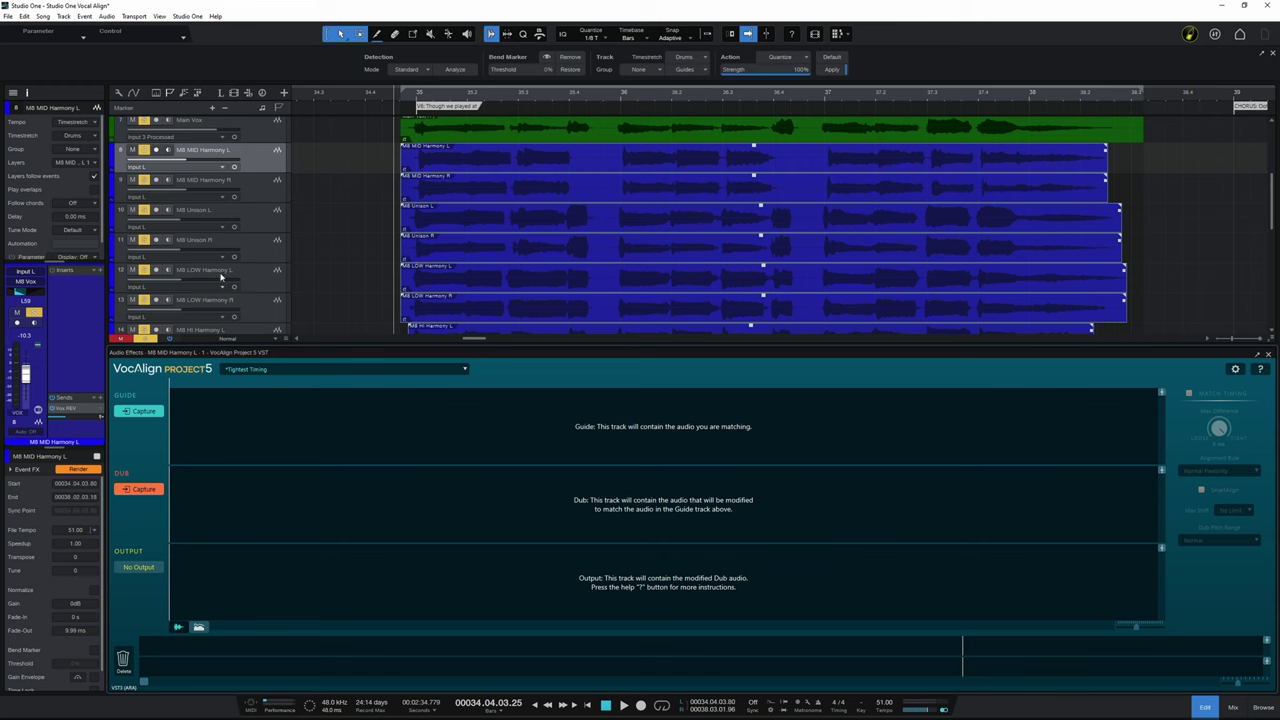
- Capture the Main Vox track as VocAlign's guide audio and view its waveform
click(262, 129)
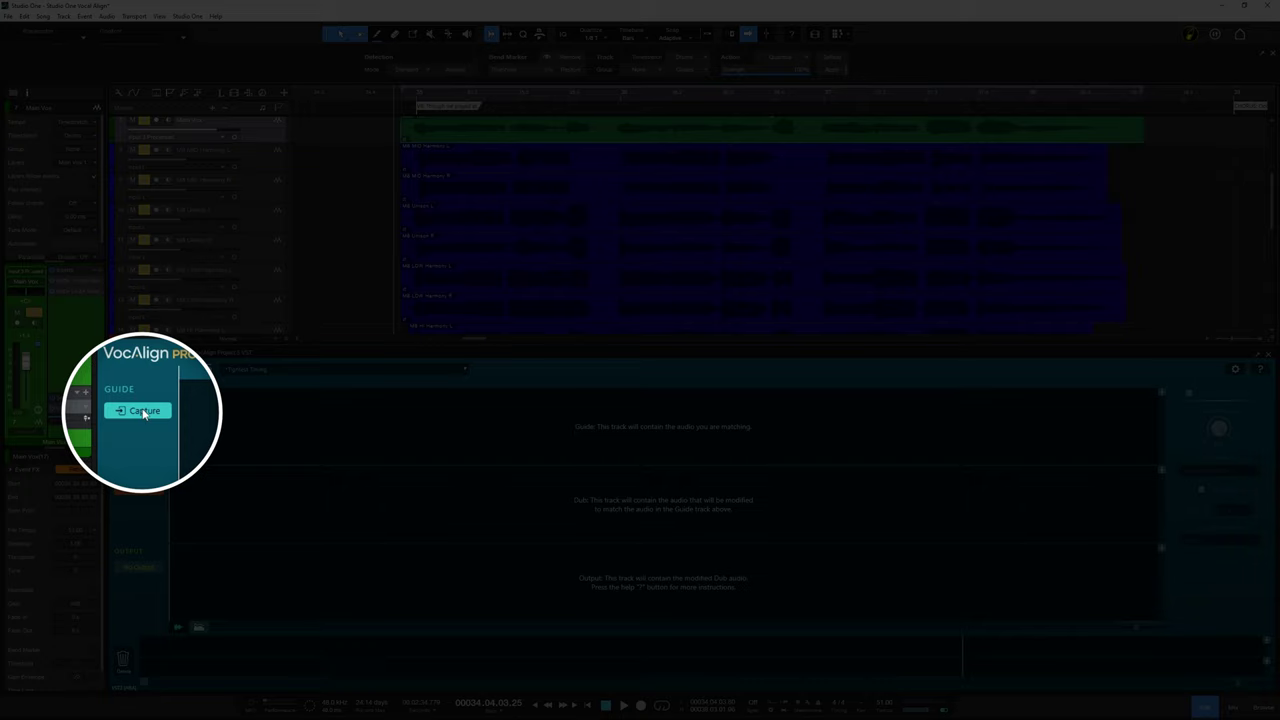
click(143, 412)
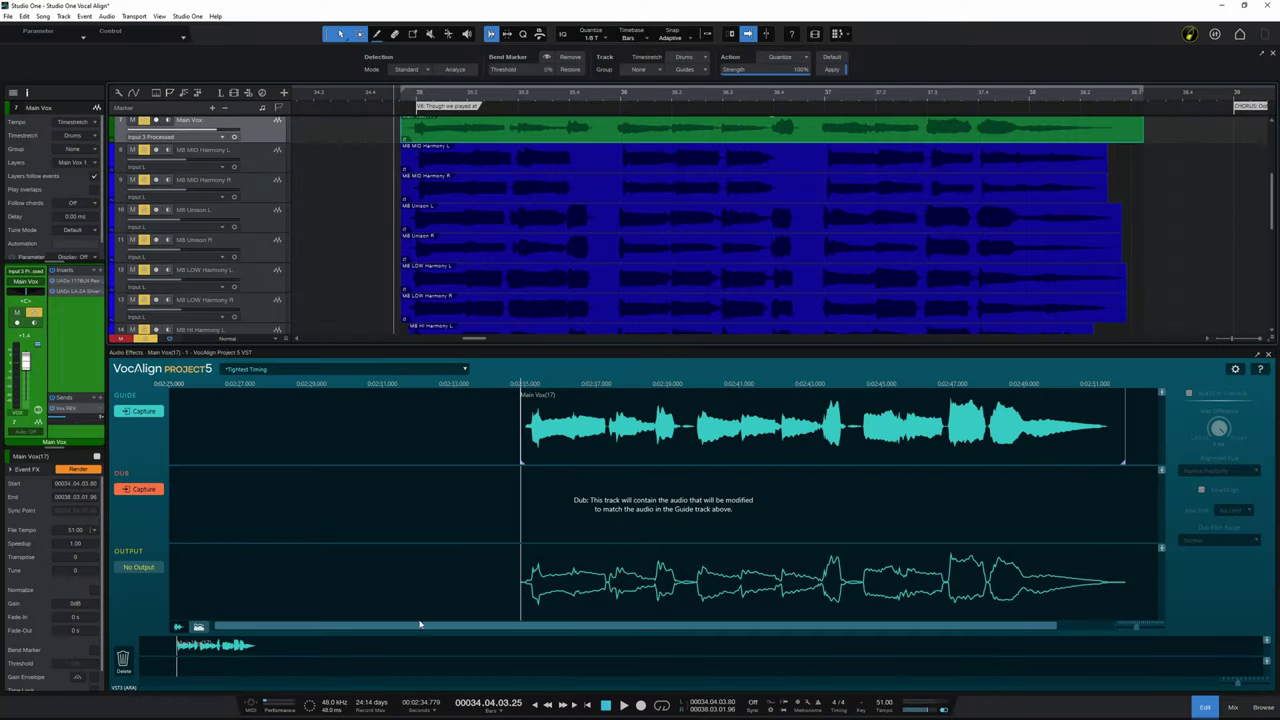
drag(449, 631, 452, 631)
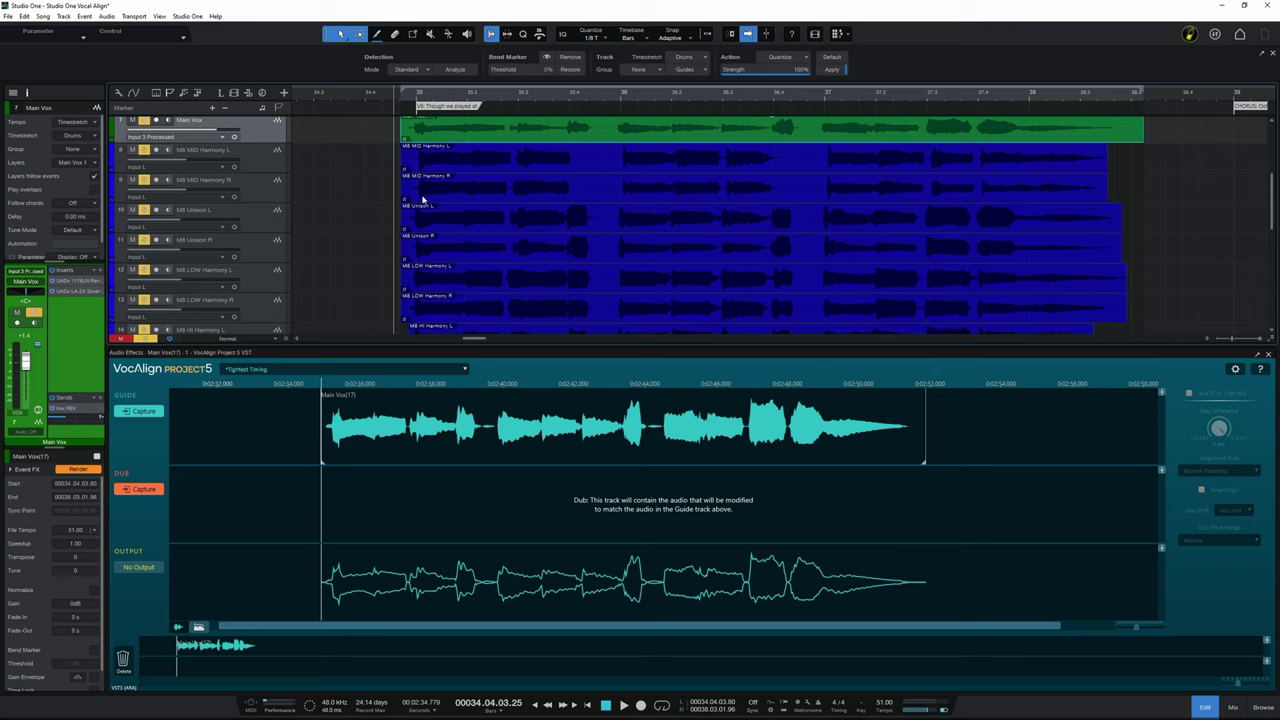
- Select the harmony clips, choose the Tightest Timing preset and capture them as the dub
mouse_move(388, 168)
mouse_down()
mouse_move(405, 187)
mouse_move(669, 255)
mouse_move(1140, 352)
mouse_move(1151, 372)
mouse_move(1144, 308)
mouse_up()
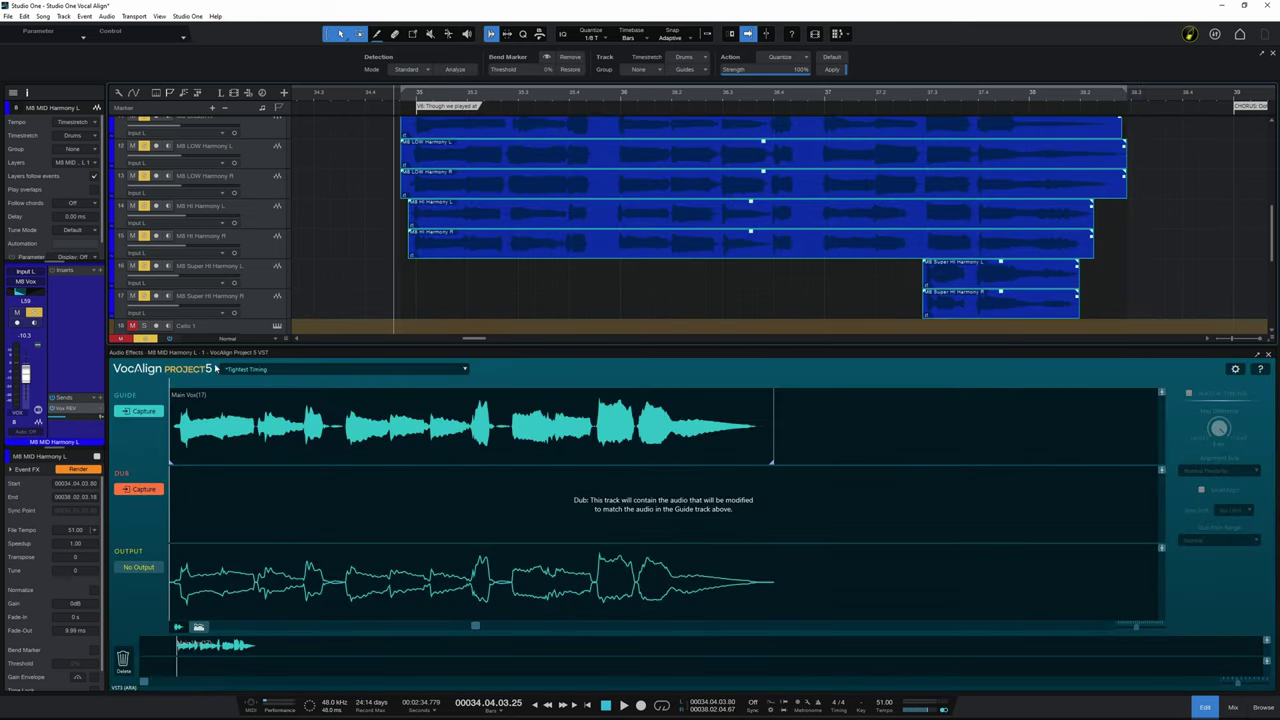
click(342, 371)
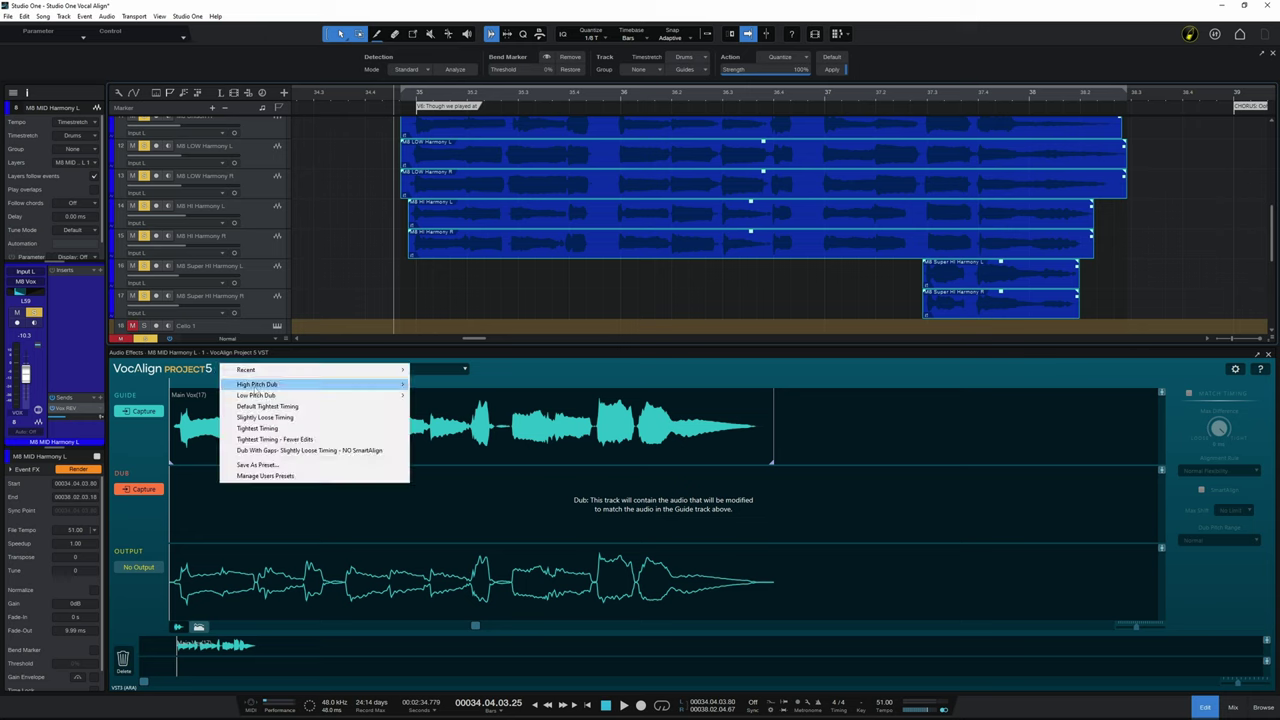
click(258, 429)
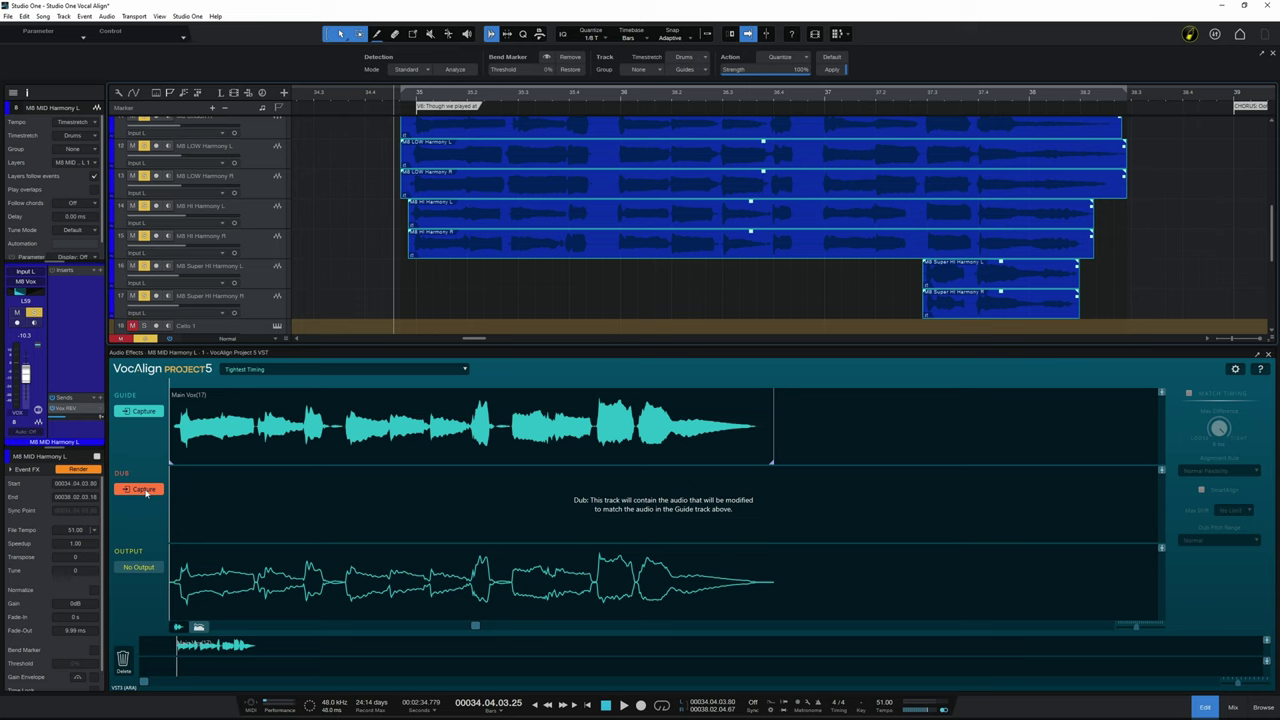
click(145, 490)
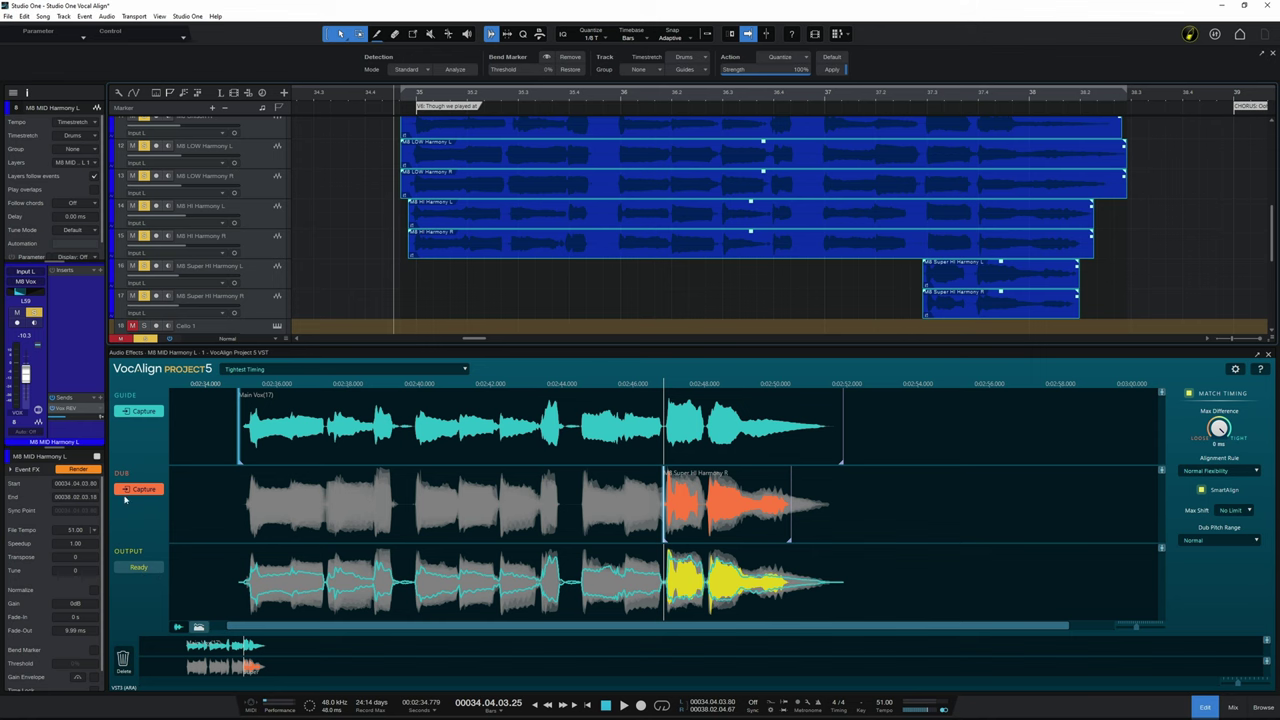
scroll(630, 200, up, 4)
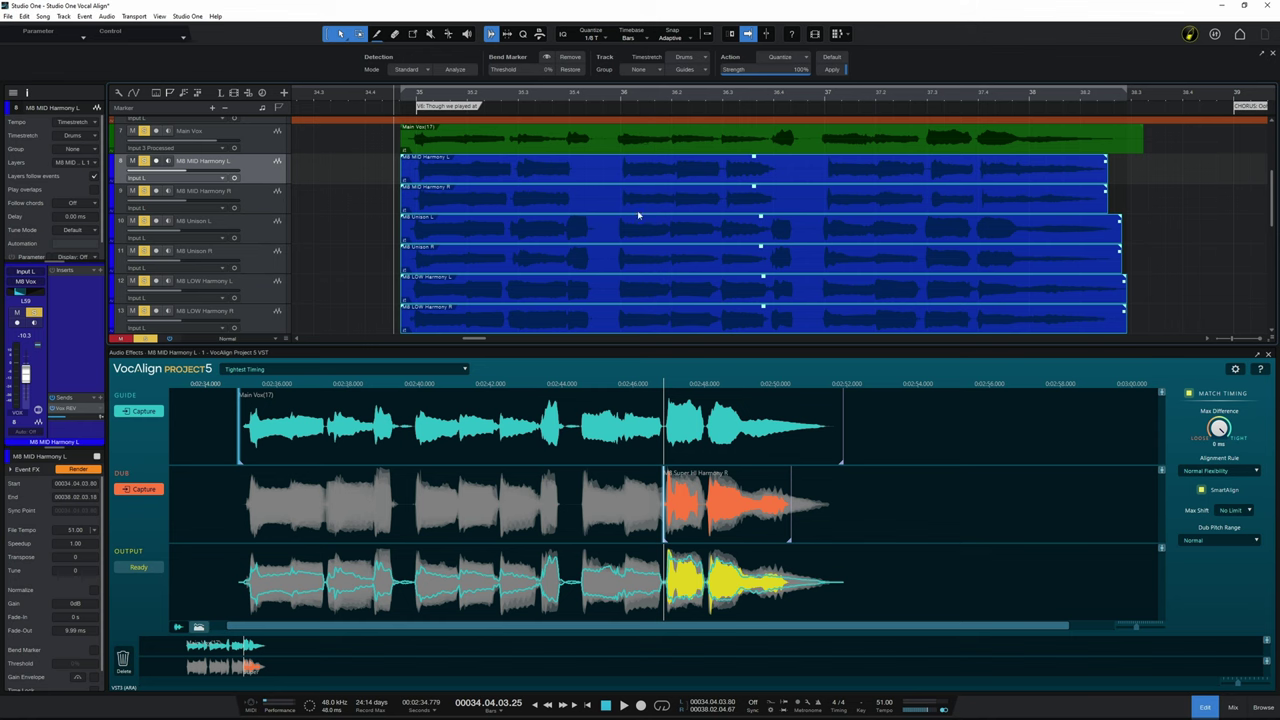
scroll(642, 225, down, 2)
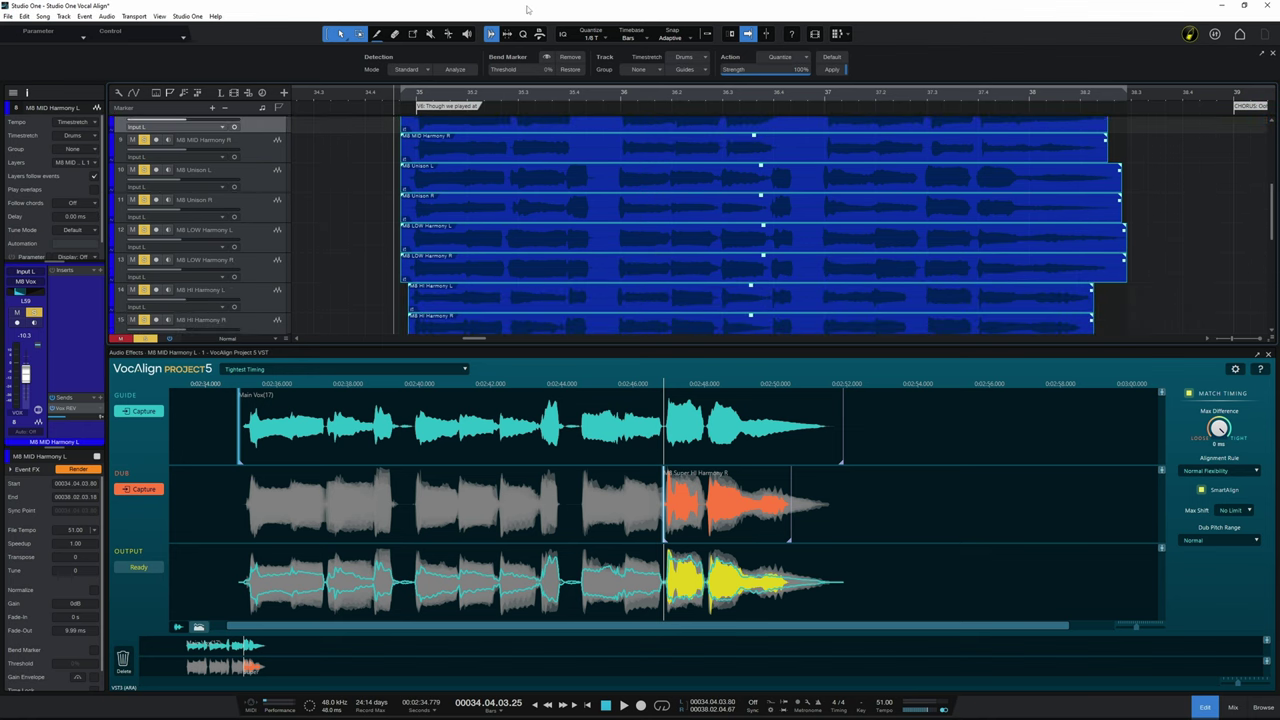
key(space)
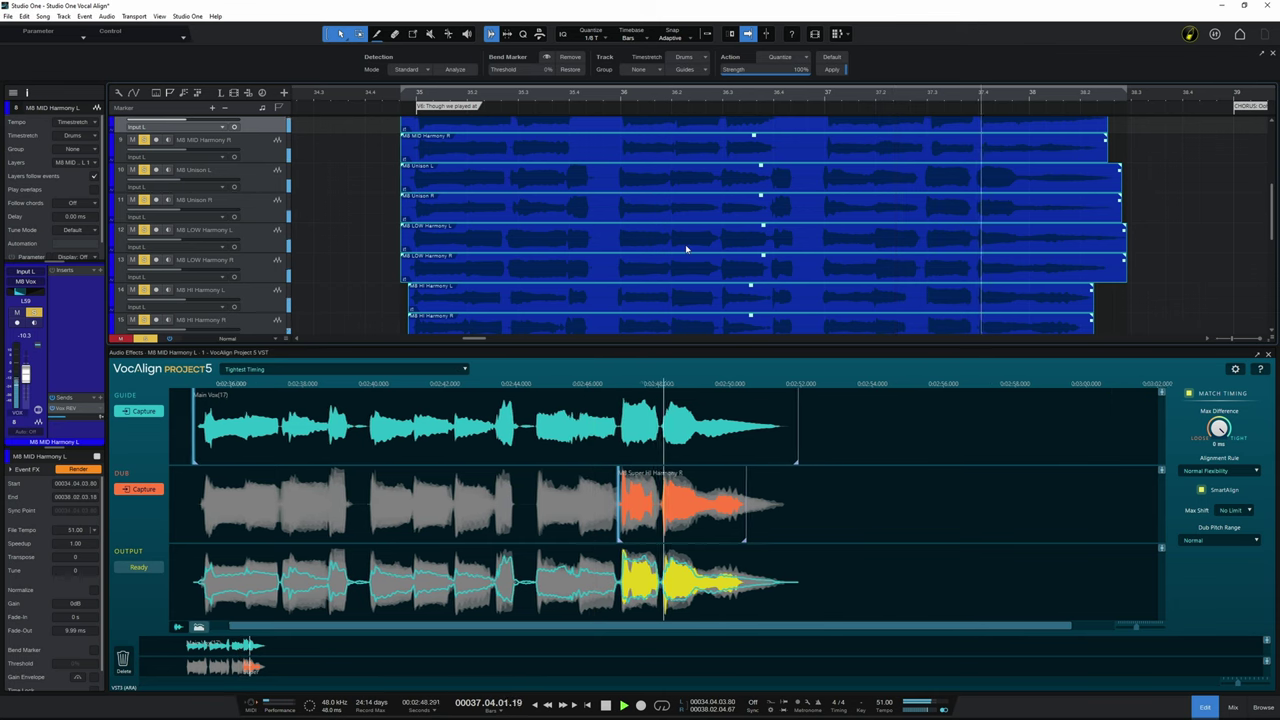
key(space)
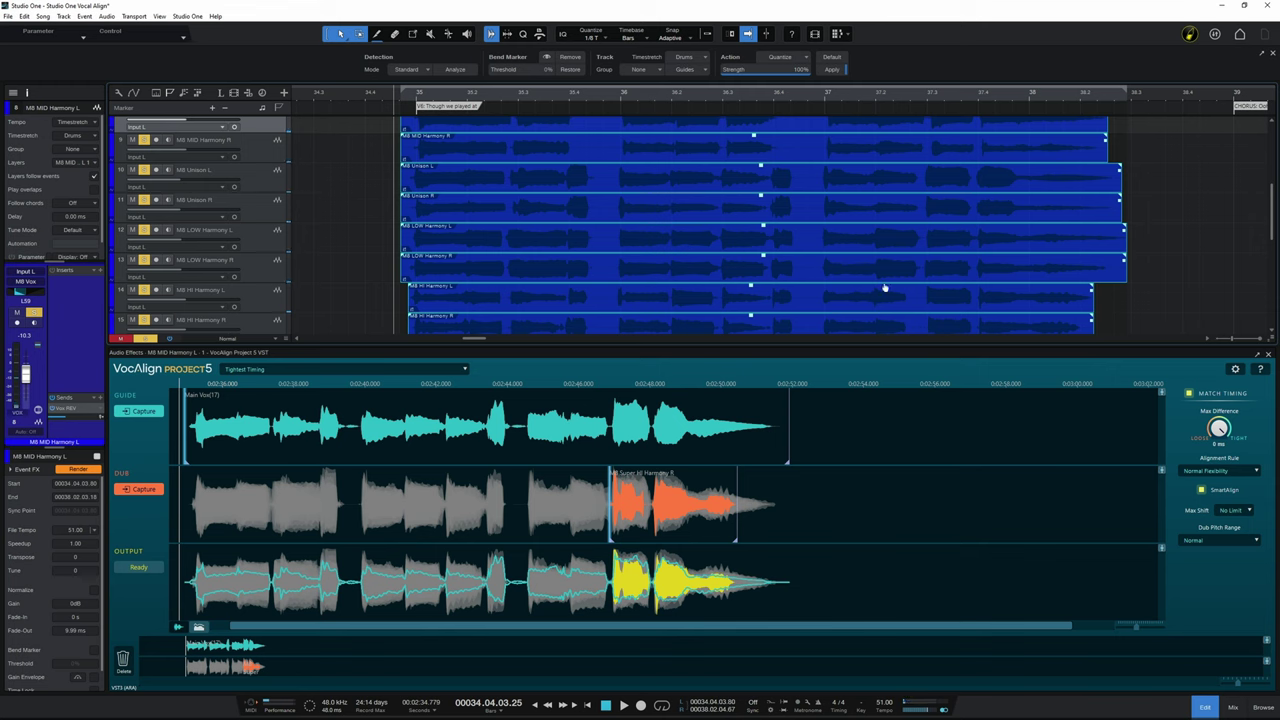
- Set the Alignment Rule to Maximum Expansion and play back the aligned harmonies
click(1255, 472)
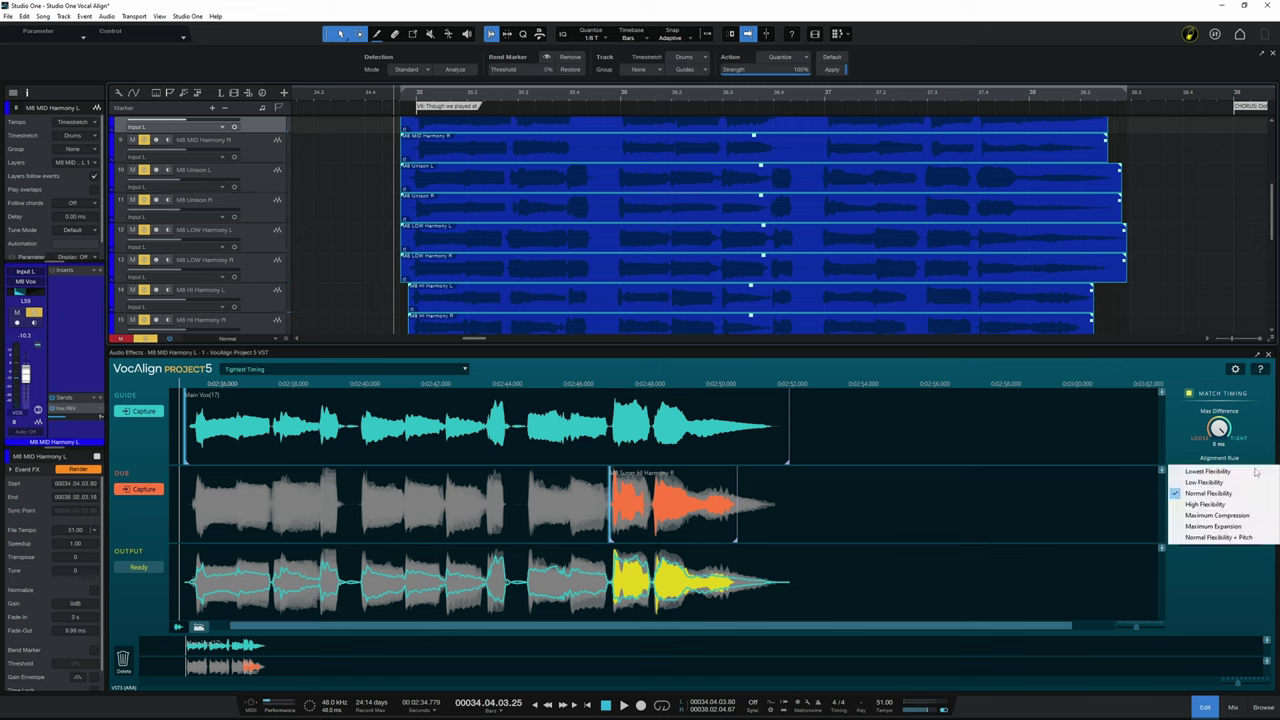
click(1196, 528)
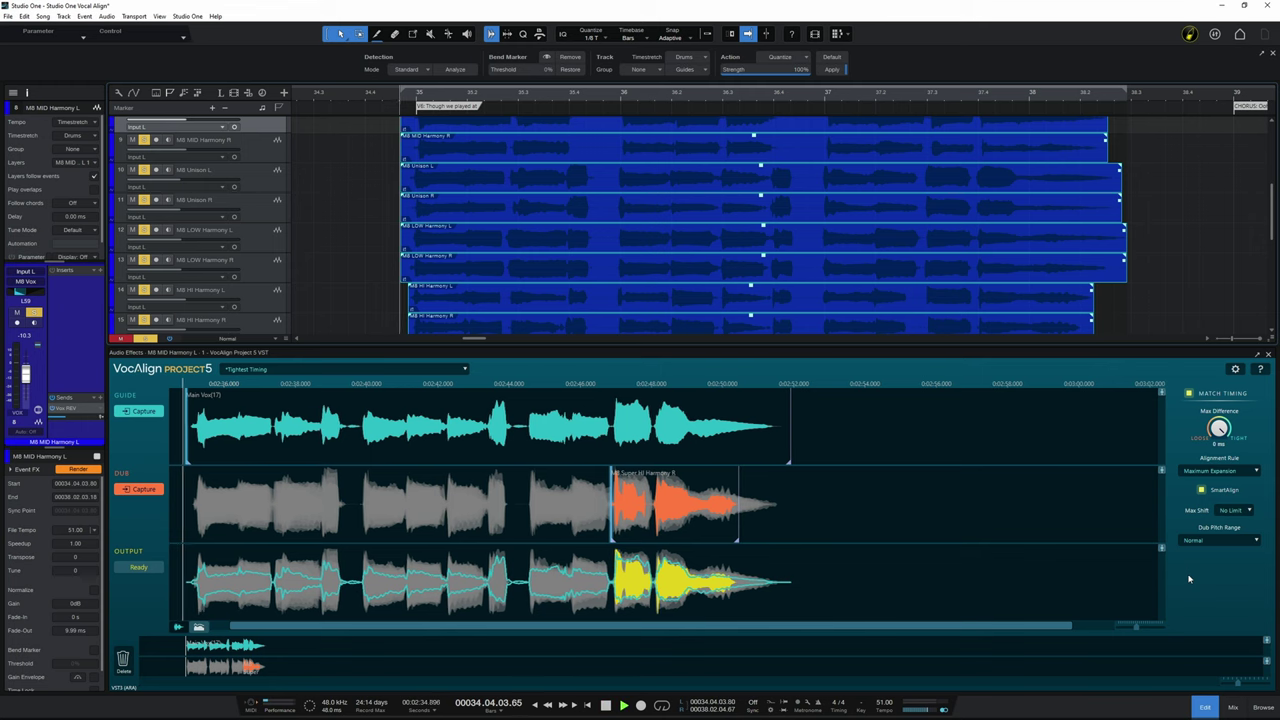
key(space)
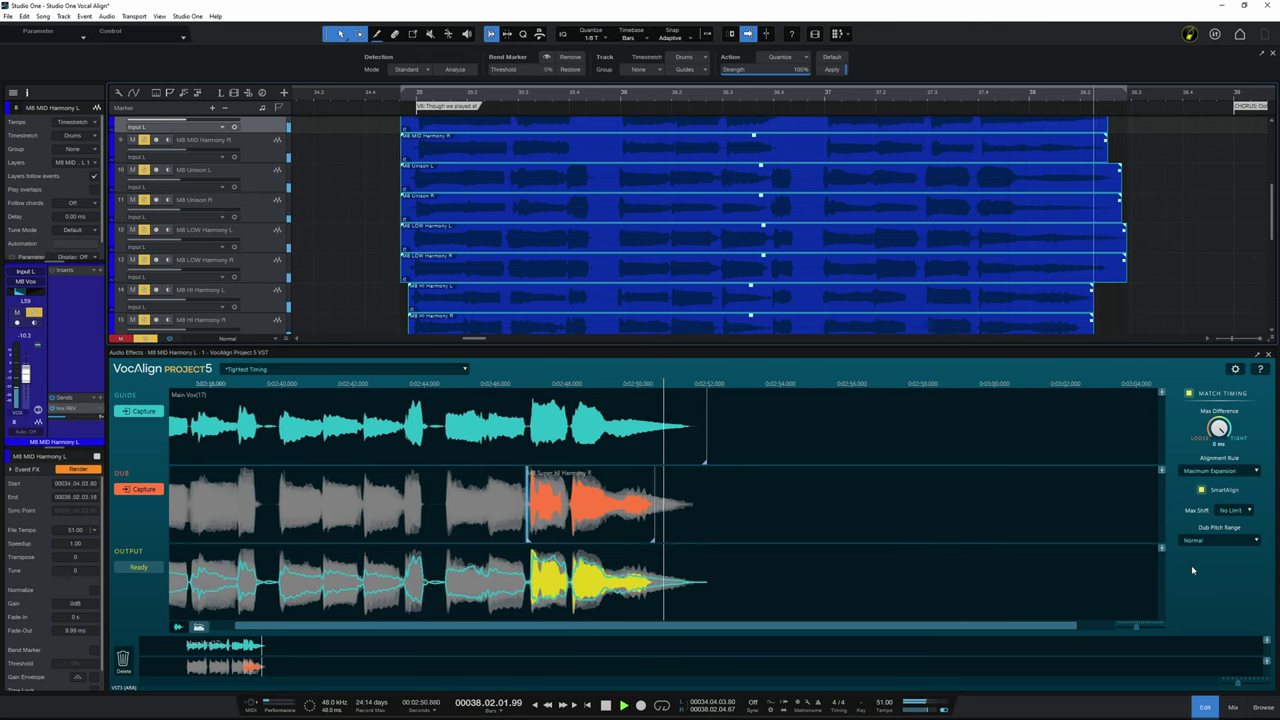
key(space)
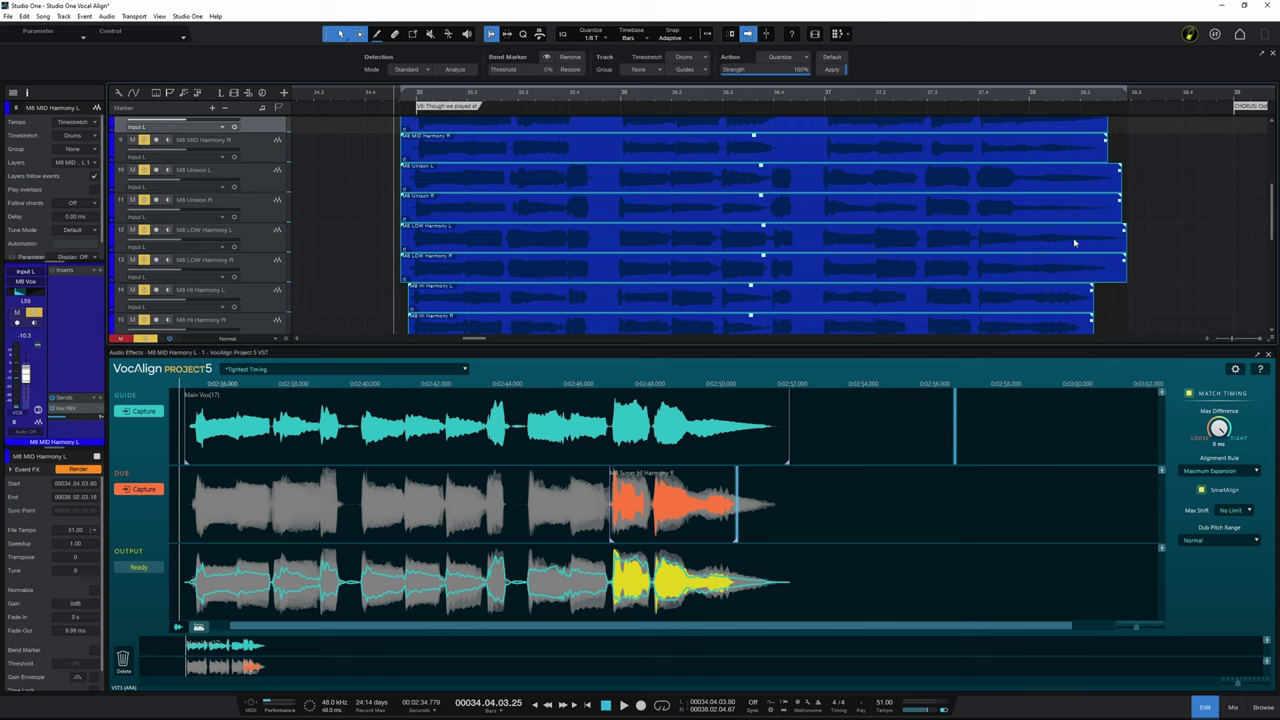
scroll(1075, 237, up, 2)
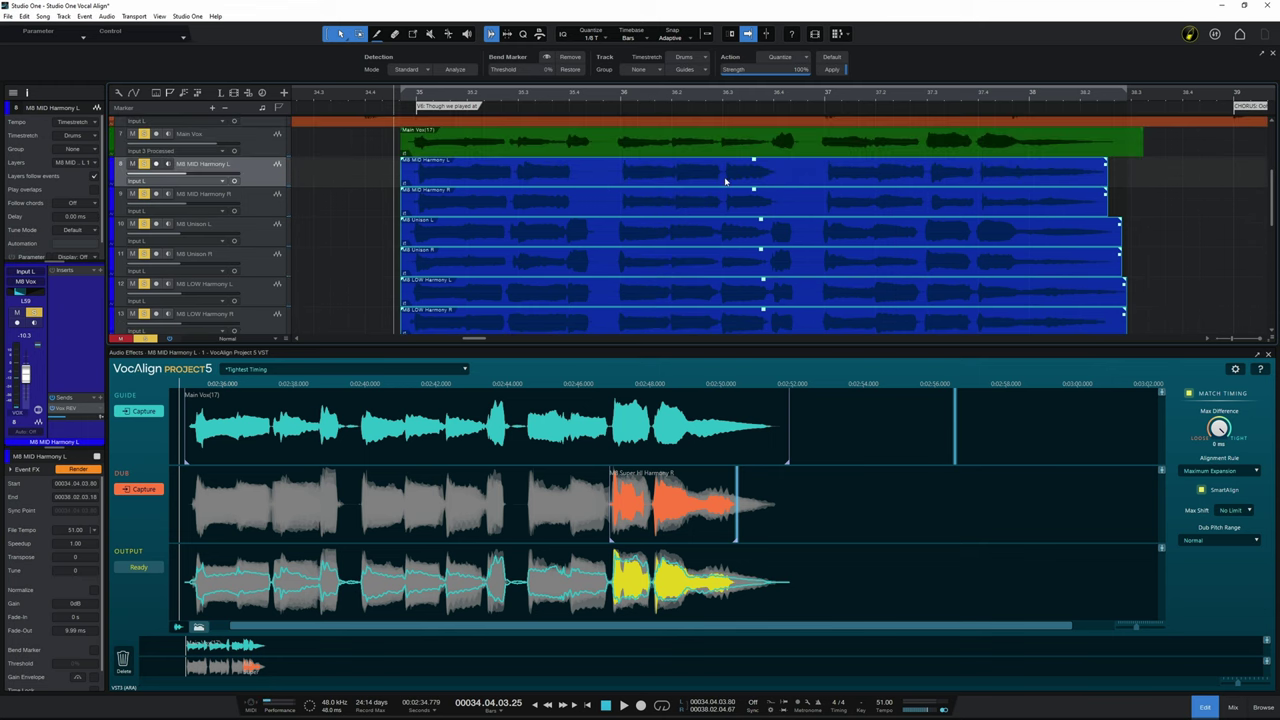
- Load the MB MID Harmony R clip into VocAlign and move the play position within the phrase
click(760, 200)
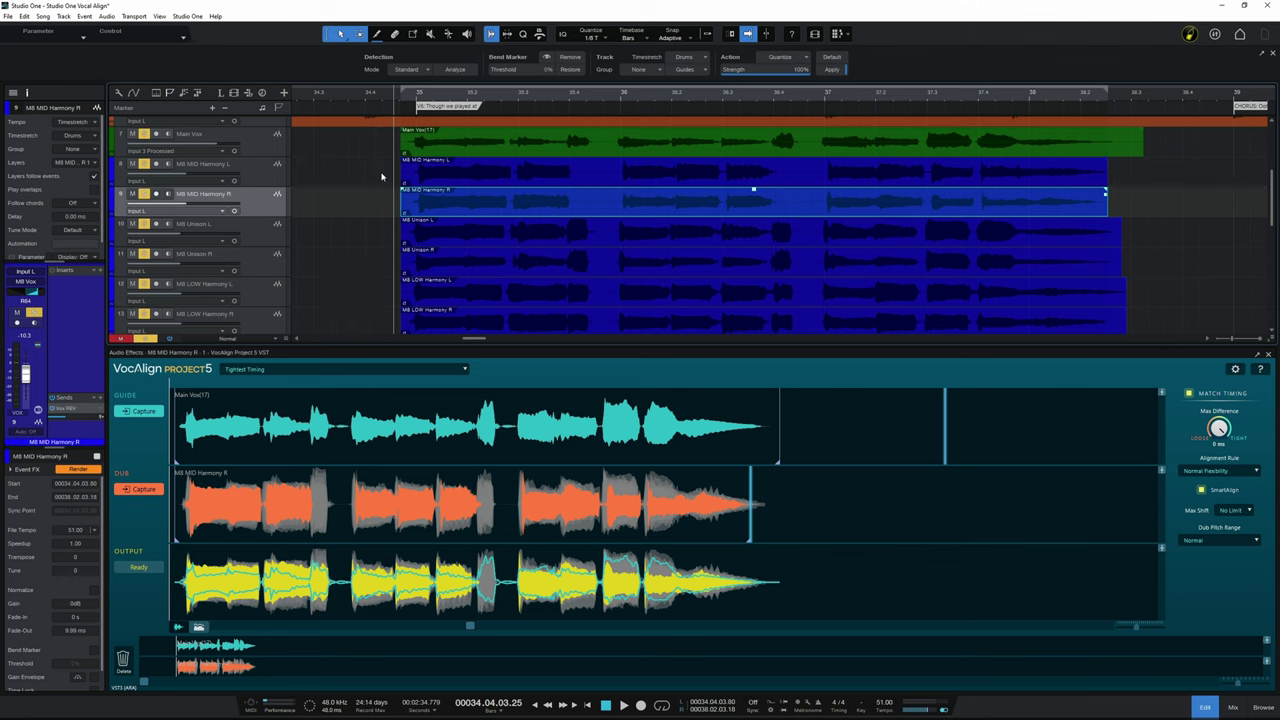
click(388, 548)
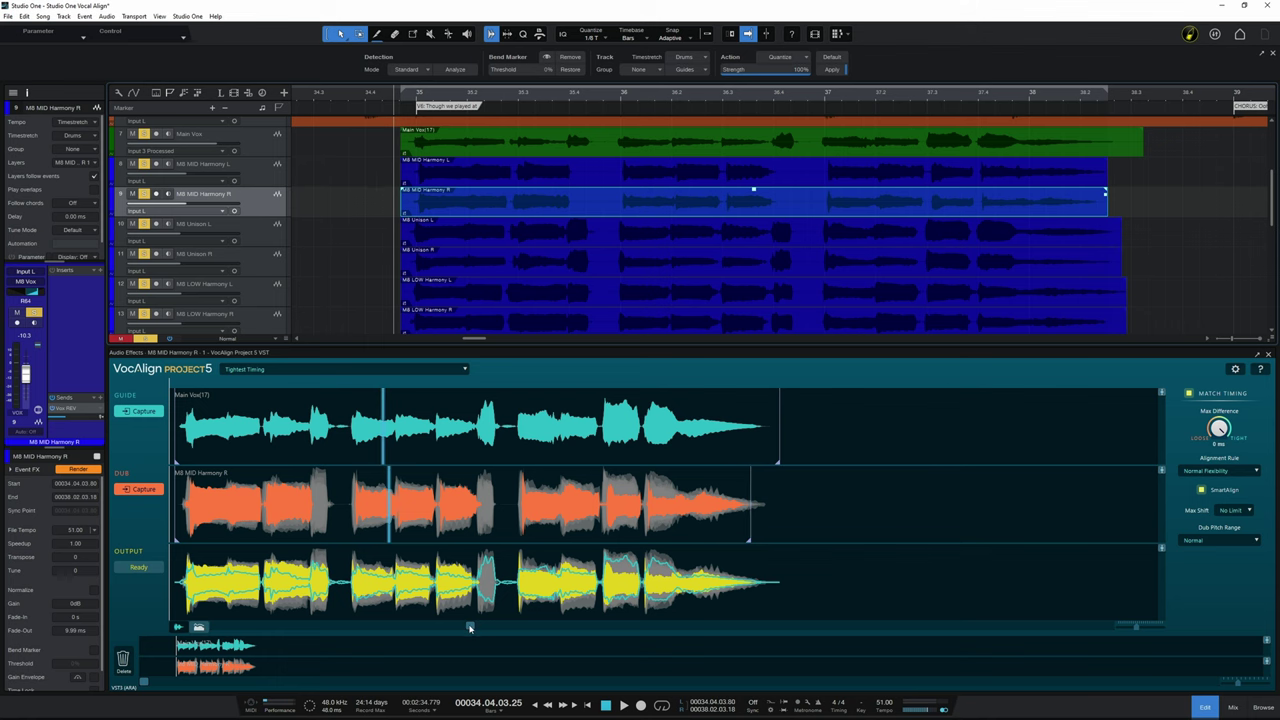
drag(471, 628, 343, 622)
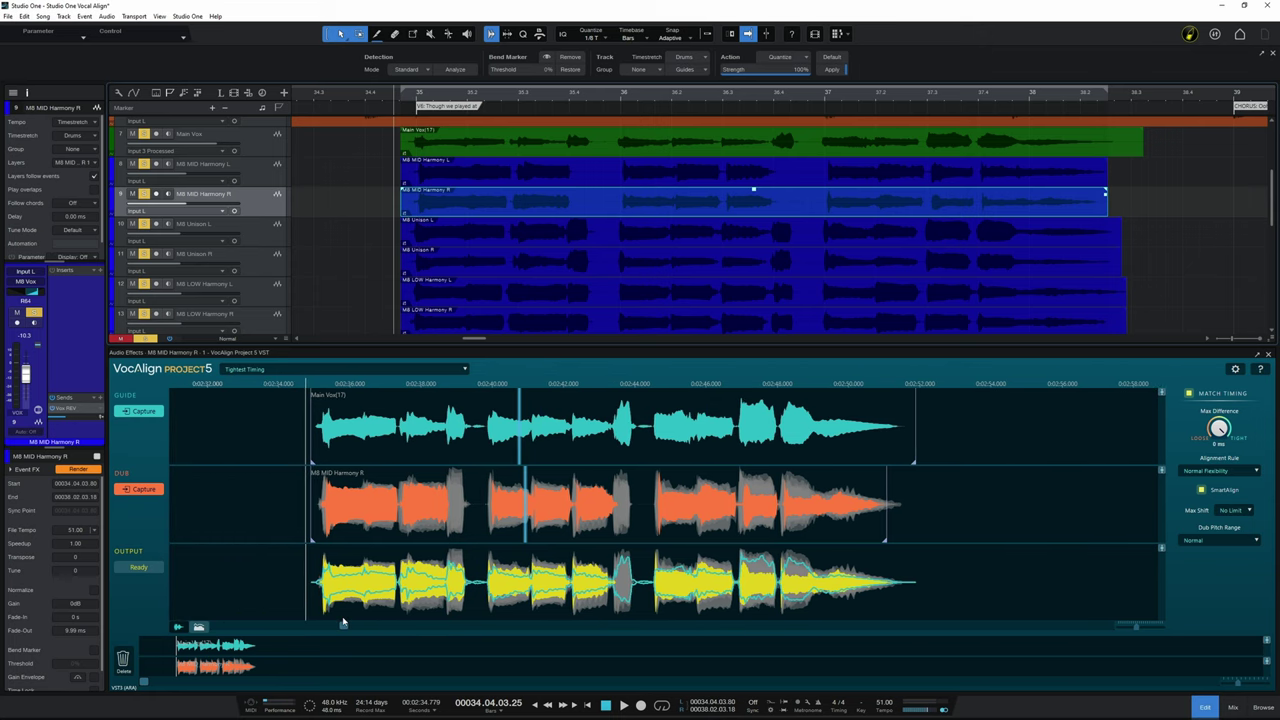
click(594, 470)
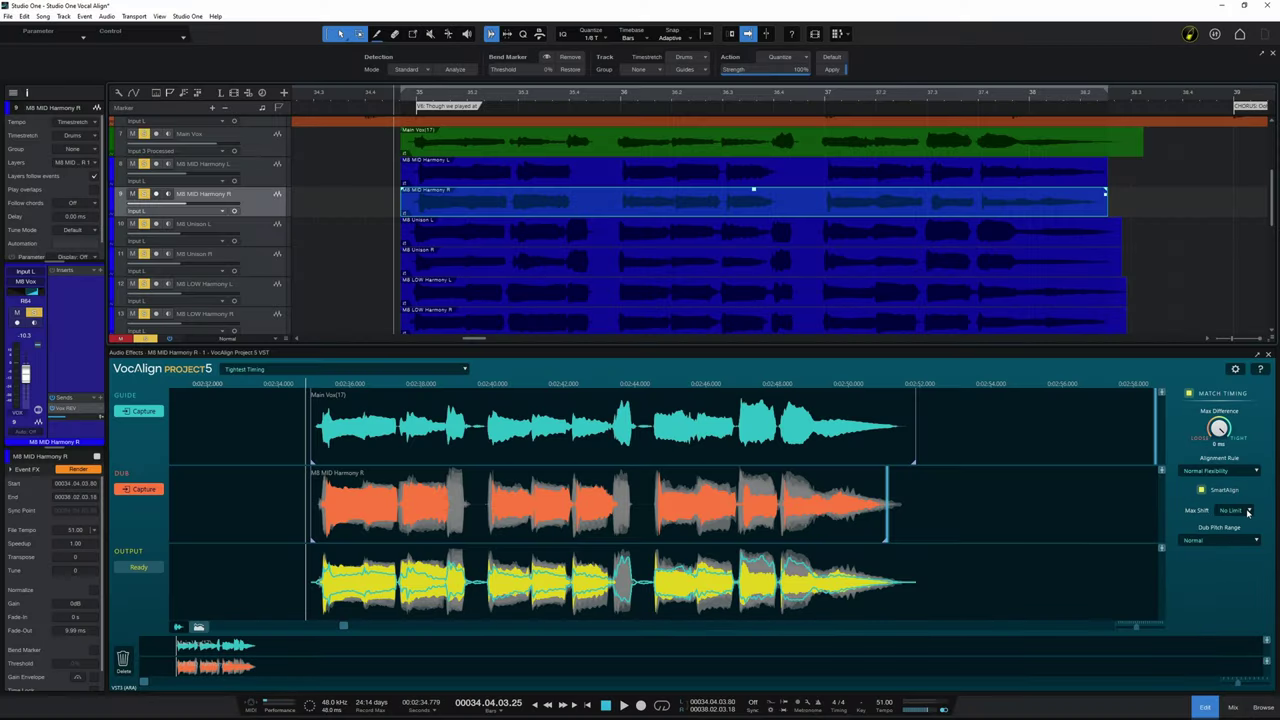
click(1248, 512)
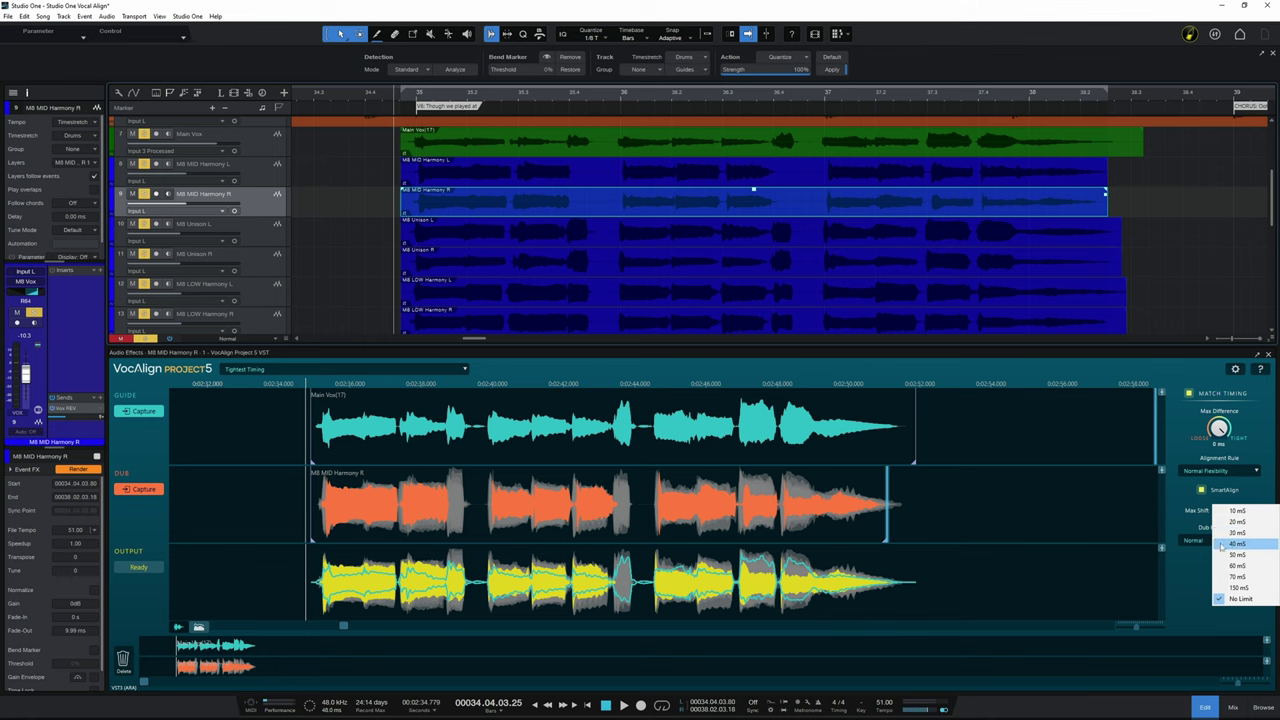
click(1193, 573)
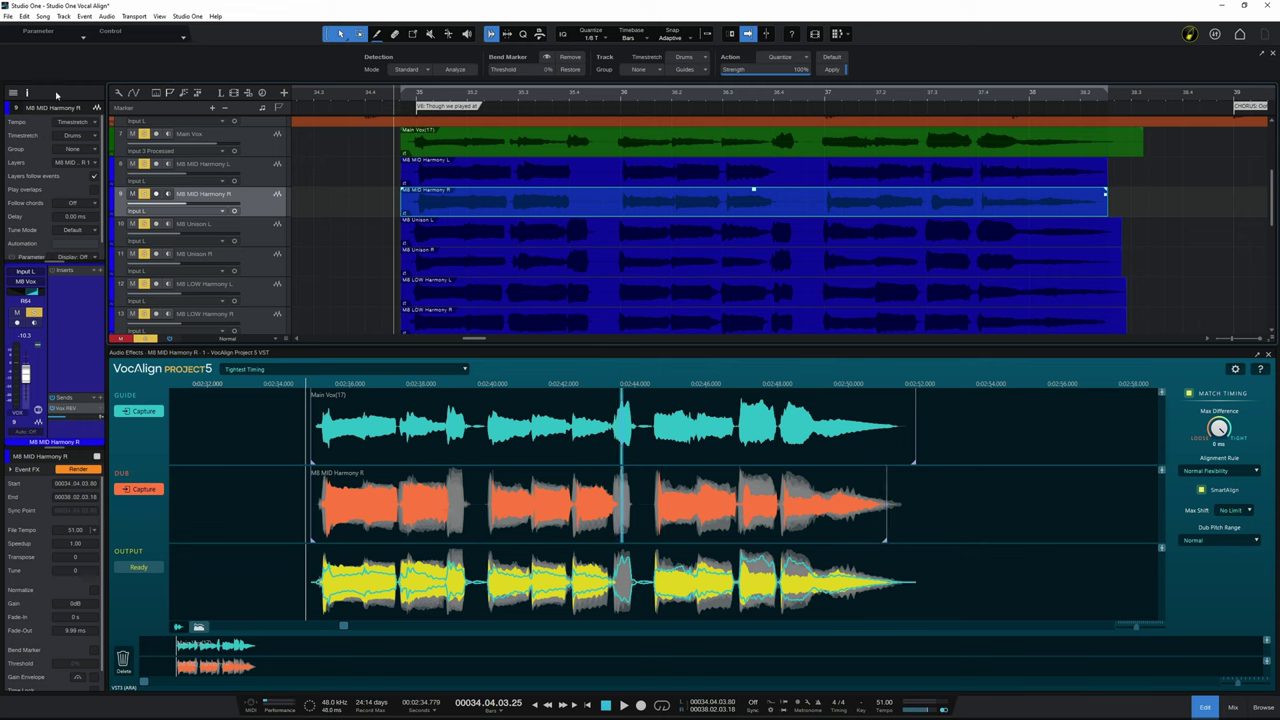
- Marquee-select every harmony and unison clip across the harmony tracks
drag(389, 182, 1134, 278)
scroll(1160, 250, up, 3)
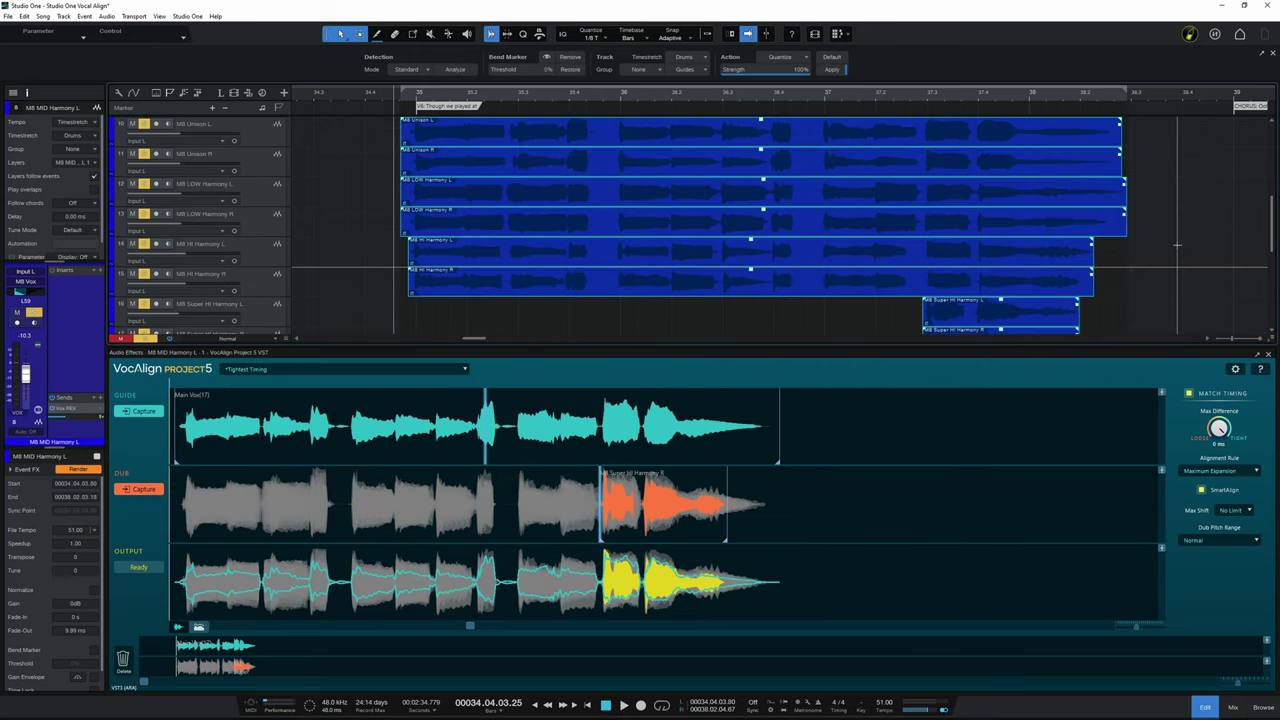
scroll(1177, 245, up, 3)
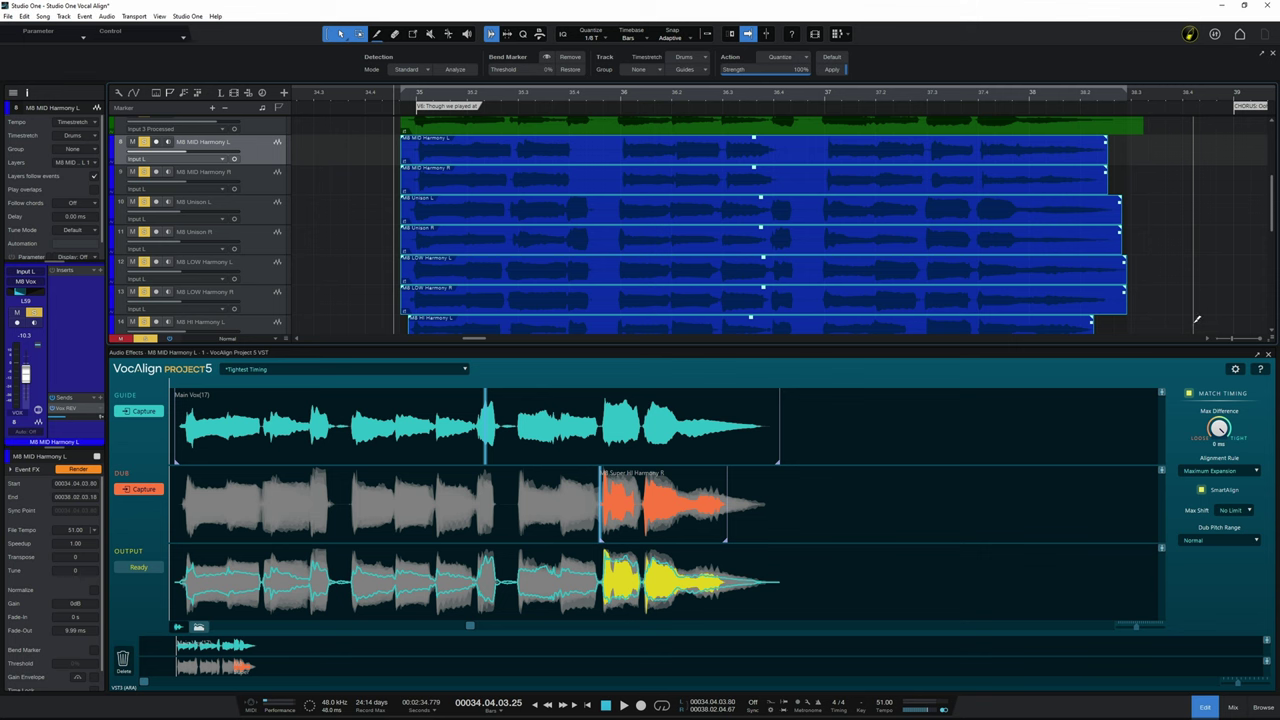
- Bounce the selected harmony clips with Ctrl+B to render their VocAlign alignment
key(ctrl+b)
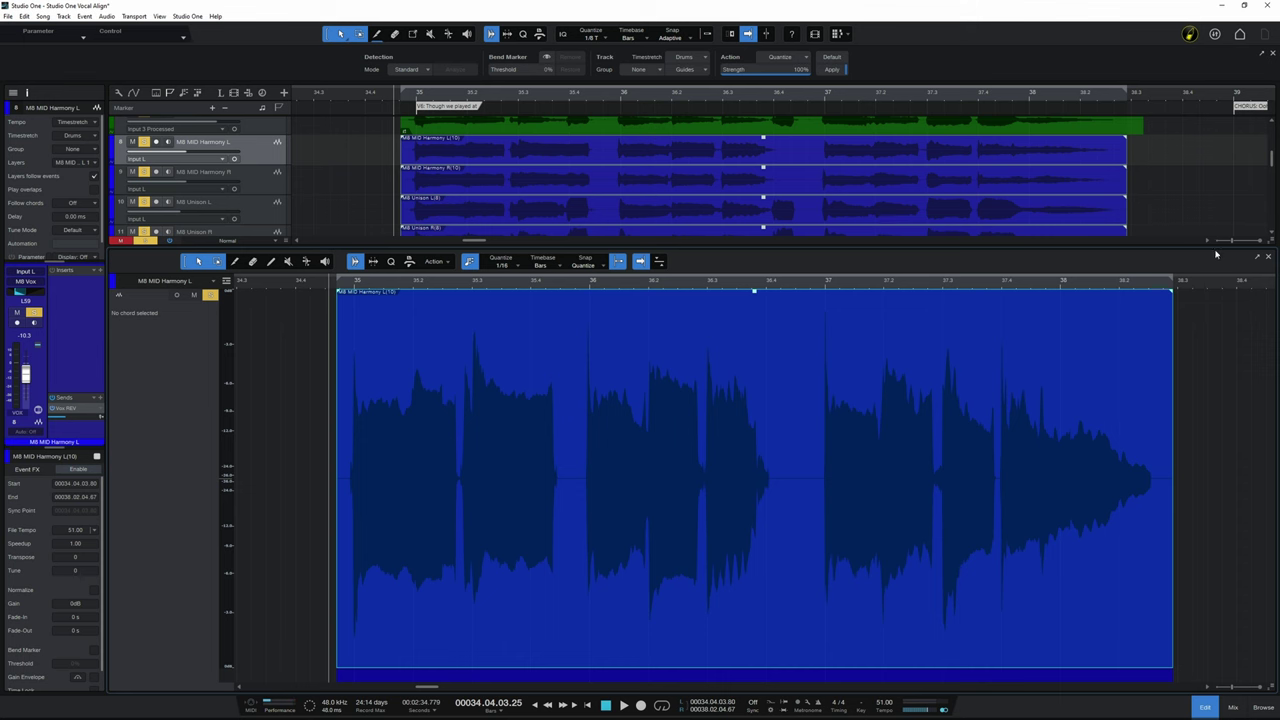
- Enlarge the arrange view so the rendered harmony clips show beneath Main Vox
drag(1216, 255, 1216, 492)
scroll(607, 190, up, 2)
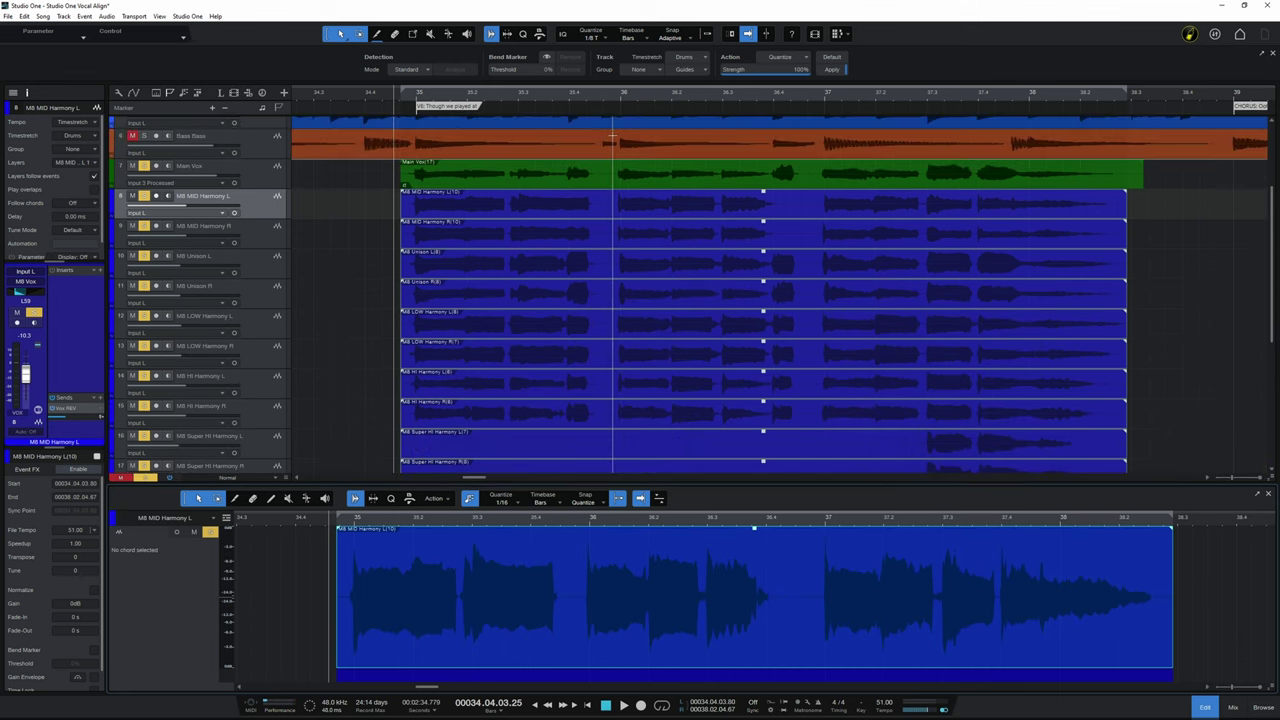